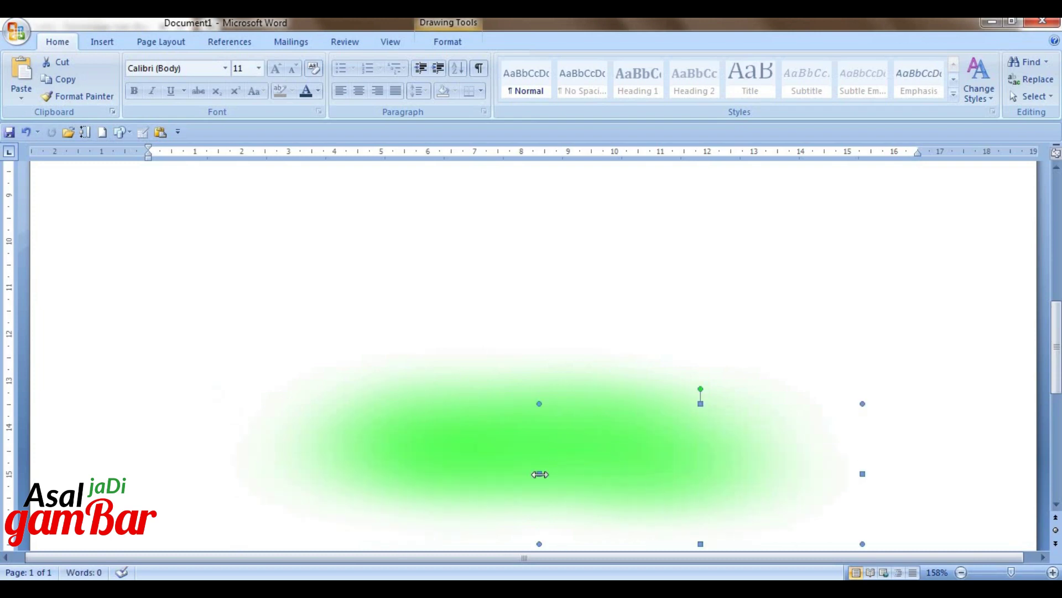
# Step: Widen the selected green glow to about 13.78 cm and recolour its from-center gradient a custom lighter green
pyautogui.moveTo(540, 474); pyautogui.dragTo(220, 473)
pyautogui.moveTo(522, 468); pyautogui.dragTo(451, 400)
pyautogui.click(453, 35)
pyautogui.click(505, 61)
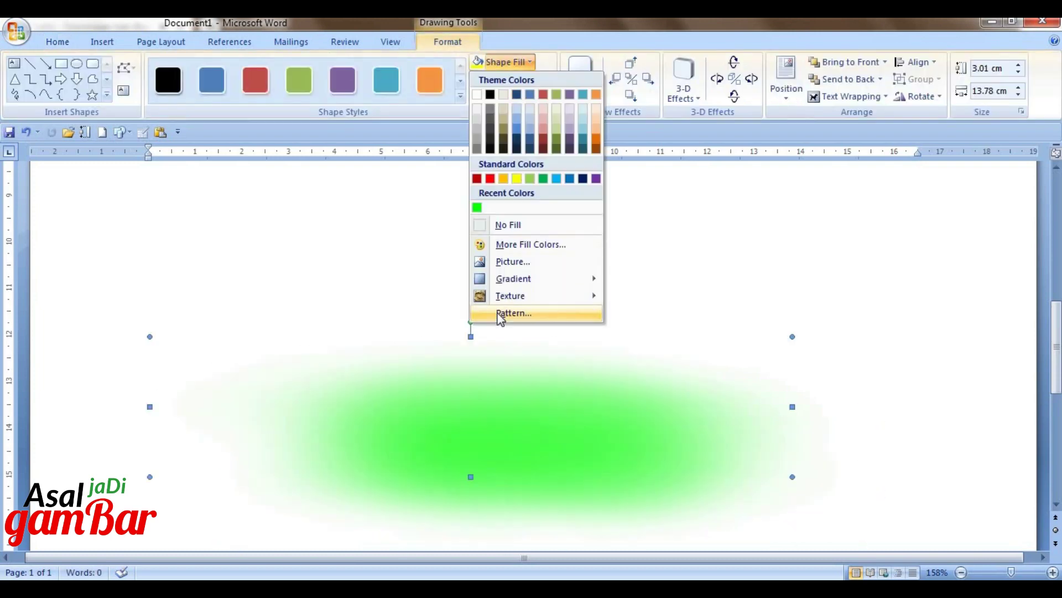
pyautogui.click(501, 314)
pyautogui.click(576, 230)
pyautogui.click(536, 394)
pyautogui.click(451, 285)
pyautogui.press('Return')
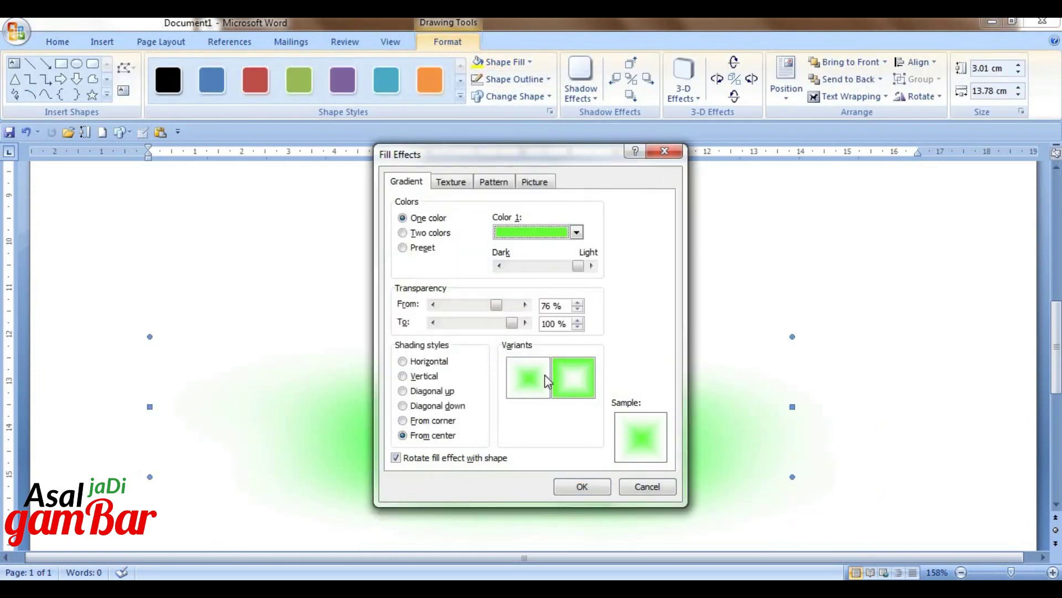
pyautogui.press('Return')
# Step: Centre the lighter green glow over the bright green area and place a duplicate of it slightly higher
pyautogui.moveTo(443, 360); pyautogui.dragTo(559, 400)
pyautogui.hotkey('ctrl', 'd')
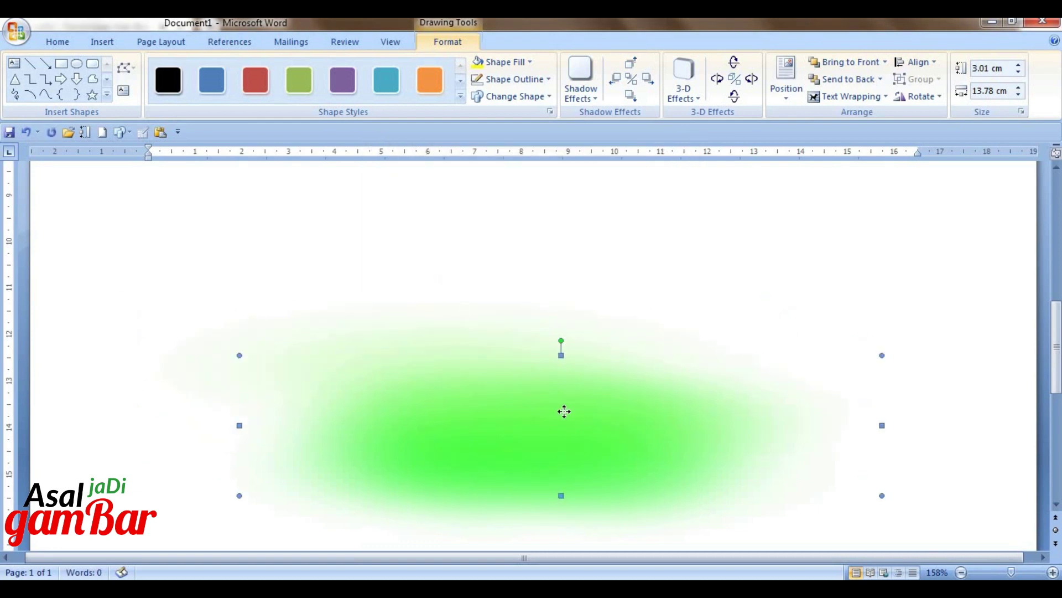
pyautogui.moveTo(636, 384); pyautogui.dragTo(636, 343)
pyautogui.hotkey('ctrl', 'd')
# Step: Recolour the newest copy's gradient with standard Green and move it to the upper left of the green area
pyautogui.click(513, 62)
pyautogui.click(539, 313)
pyautogui.click(576, 232)
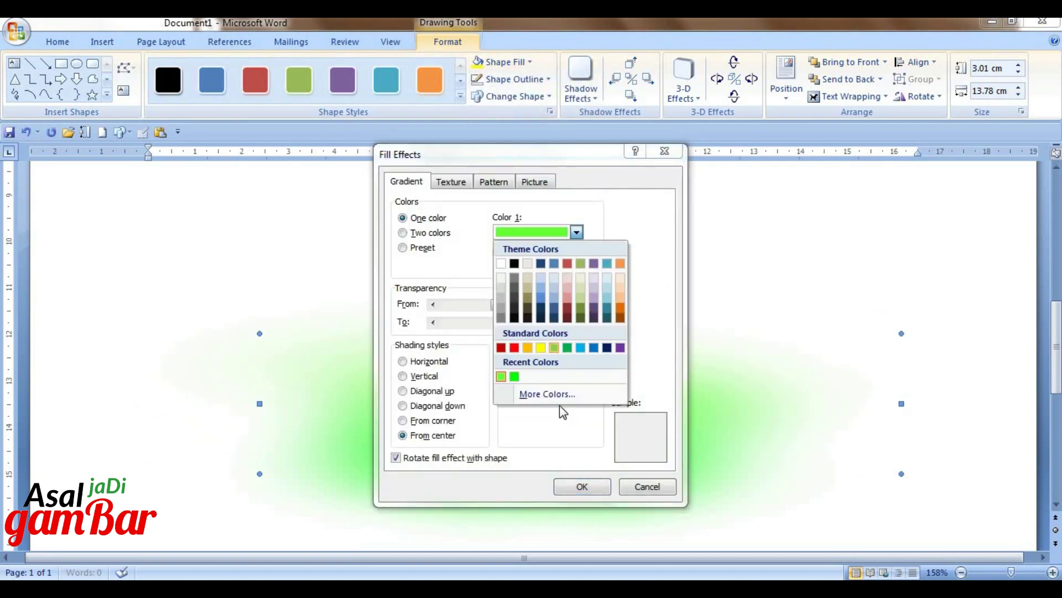
pyautogui.click(567, 348)
pyautogui.click(538, 383)
pyautogui.press('Return')
pyautogui.moveTo(583, 396); pyautogui.dragTo(436, 351)
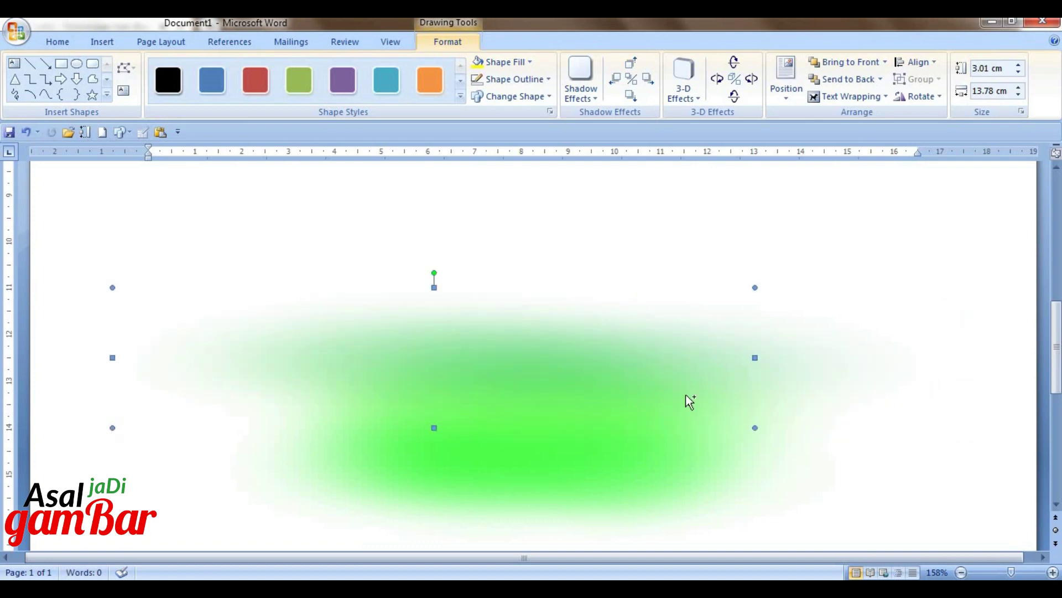
# Step: Shrink the dark green glow to about 8.33 cm by 2.07 cm and arrange duplicates along the green area's upper edge
pyautogui.moveTo(755, 428); pyautogui.dragTo(500, 384)
pyautogui.moveTo(443, 371); pyautogui.dragTo(545, 326)
pyautogui.hotkey('ctrl', 'd')
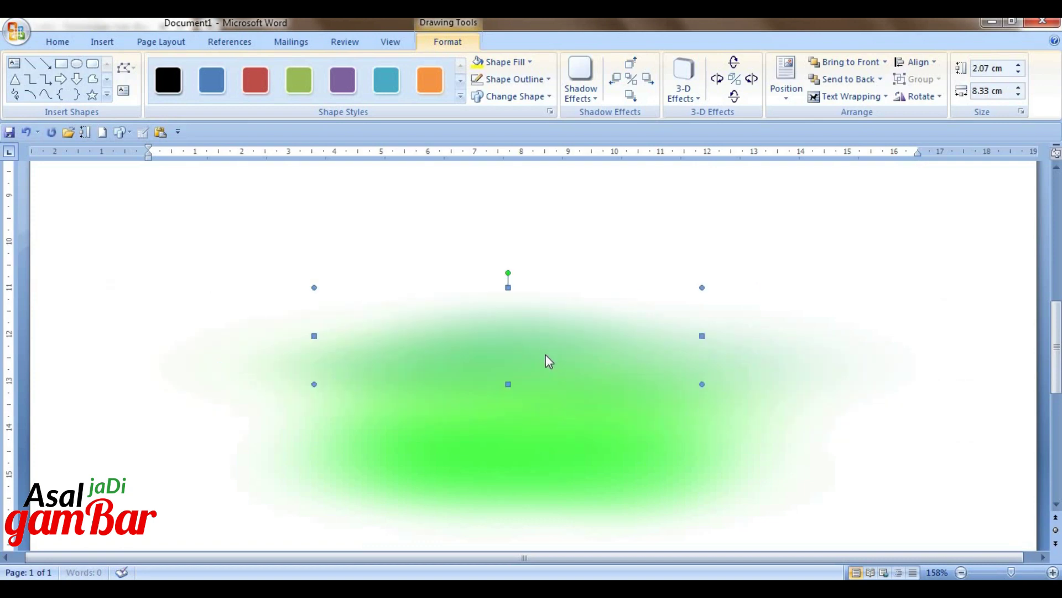
pyautogui.hotkey('ctrl', 'd')
pyautogui.moveTo(524, 364); pyautogui.dragTo(351, 311)
pyautogui.hotkey('ctrl', 'd')
pyautogui.hotkey('ctrl', 'd')
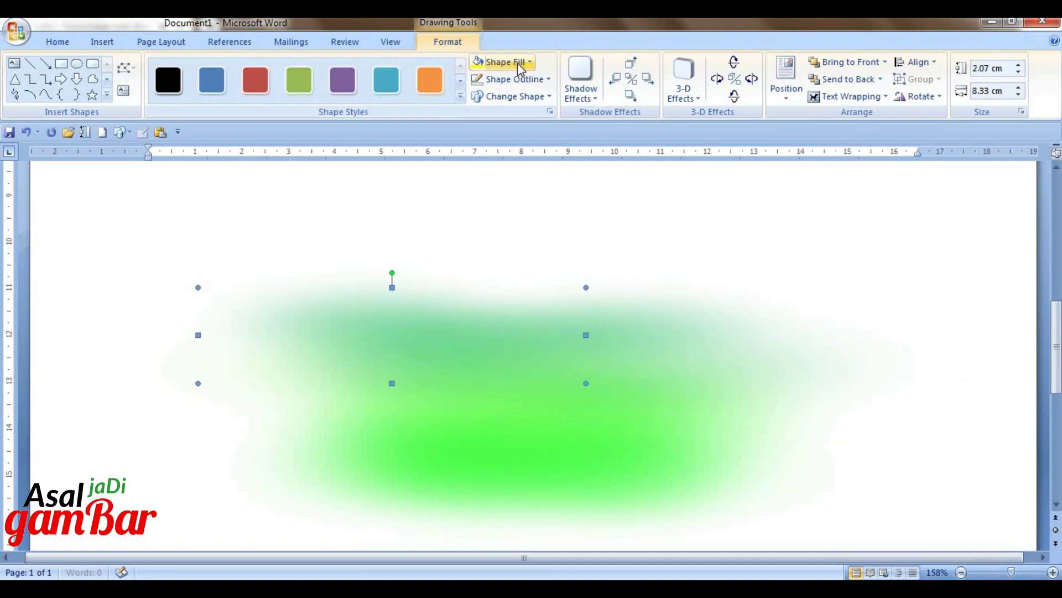
# Step: Recolour the selected small glow's gradient with a custom light yellowish green
pyautogui.click(519, 63)
pyautogui.press('g')
pyautogui.press('m')
pyautogui.click(576, 232)
pyautogui.click(549, 394)
pyautogui.click(456, 237)
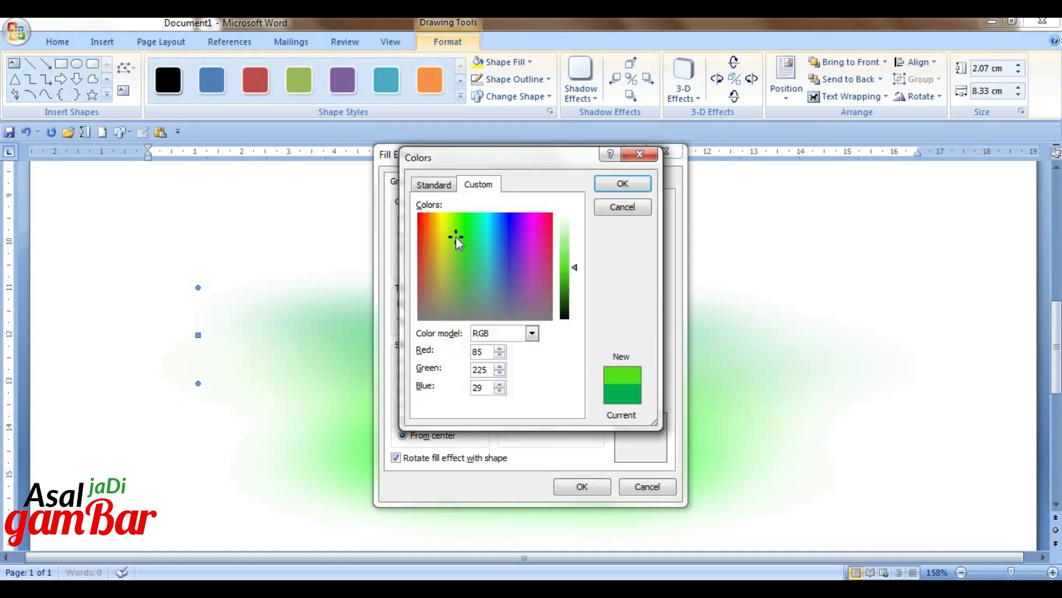
pyautogui.click(573, 264)
pyautogui.click(624, 184)
pyautogui.click(582, 486)
# Step: Duplicate the yellowish green glow several times and spread the copies across and above the upper green area
pyautogui.hotkey('ctrl', 'd')
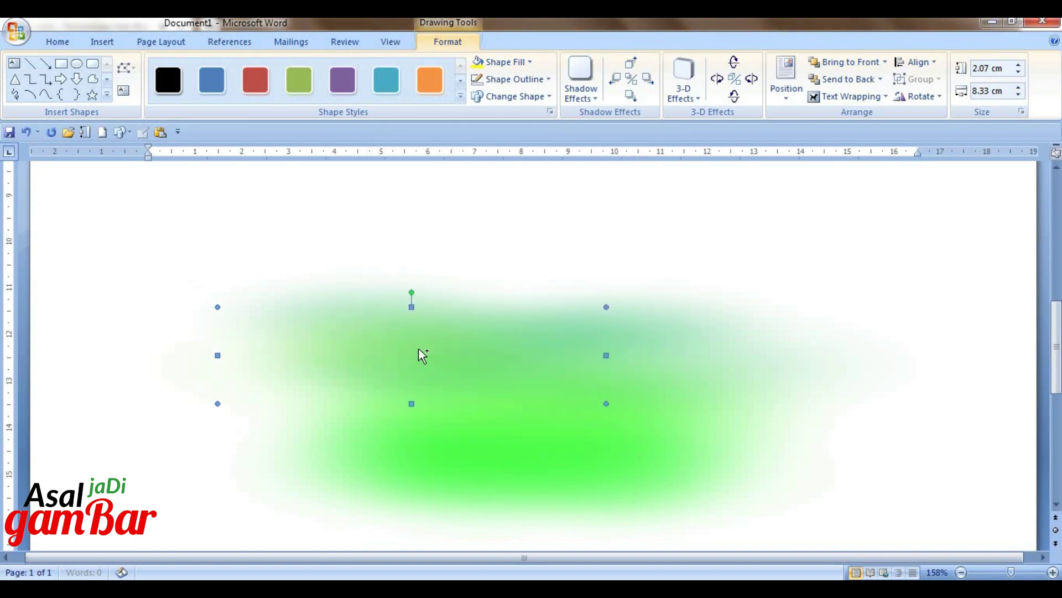
pyautogui.moveTo(488, 385); pyautogui.dragTo(607, 345)
pyautogui.hotkey('ctrl', 'd')
pyautogui.moveTo(523, 332); pyautogui.dragTo(708, 363)
pyautogui.hotkey('ctrl', 'd')
pyautogui.hotkey('ctrl', 'd')
pyautogui.moveTo(752, 390); pyautogui.dragTo(478, 288)
# Step: Recolour the topmost glow's gradient with standard Orange
pyautogui.click(506, 62)
pyautogui.click(506, 311)
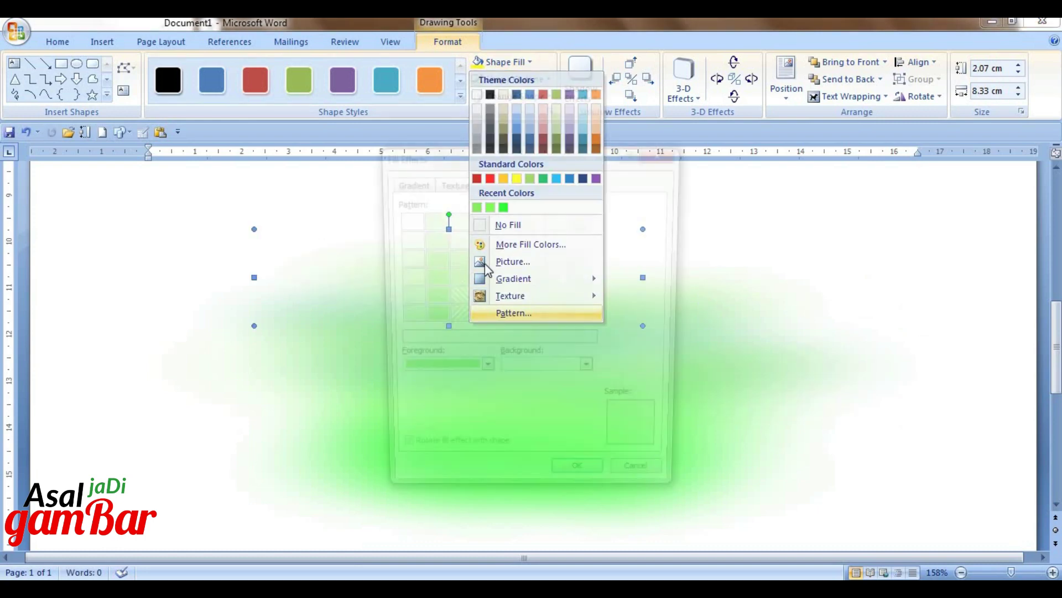
pyautogui.click(406, 181)
pyautogui.click(576, 232)
pyautogui.click(528, 348)
pyautogui.click(581, 486)
# Step: Resize the orange glow to about 7.83 cm by 1.5 cm and lay an orange band along the green area's upper edge
pyautogui.moveTo(643, 277); pyautogui.dragTo(753, 293)
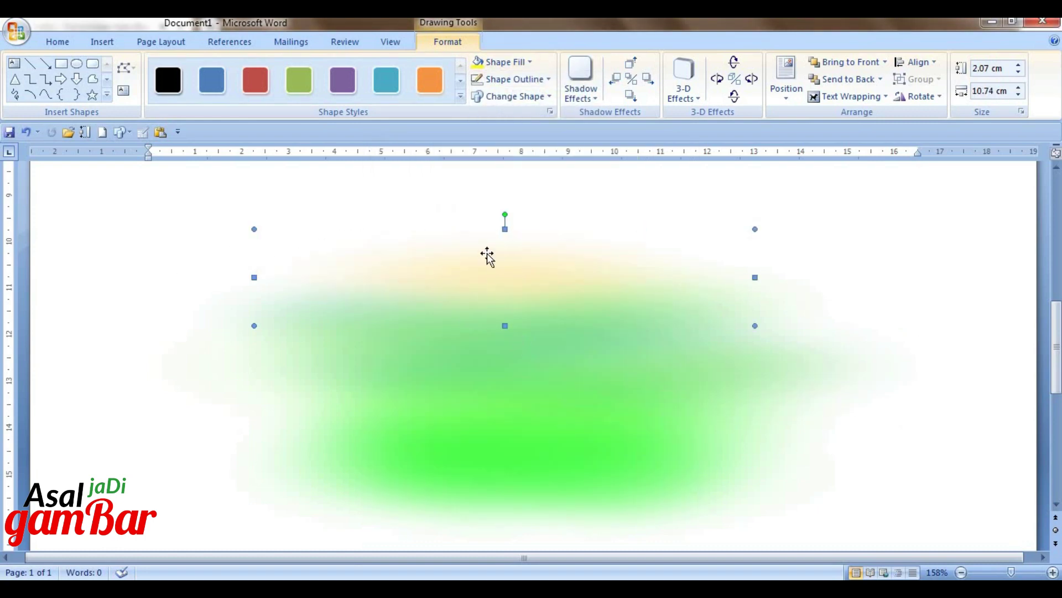
pyautogui.moveTo(487, 255); pyautogui.dragTo(429, 254)
pyautogui.moveTo(474, 317); pyautogui.dragTo(539, 339)
pyautogui.moveTo(745, 310); pyautogui.dragTo(607, 310)
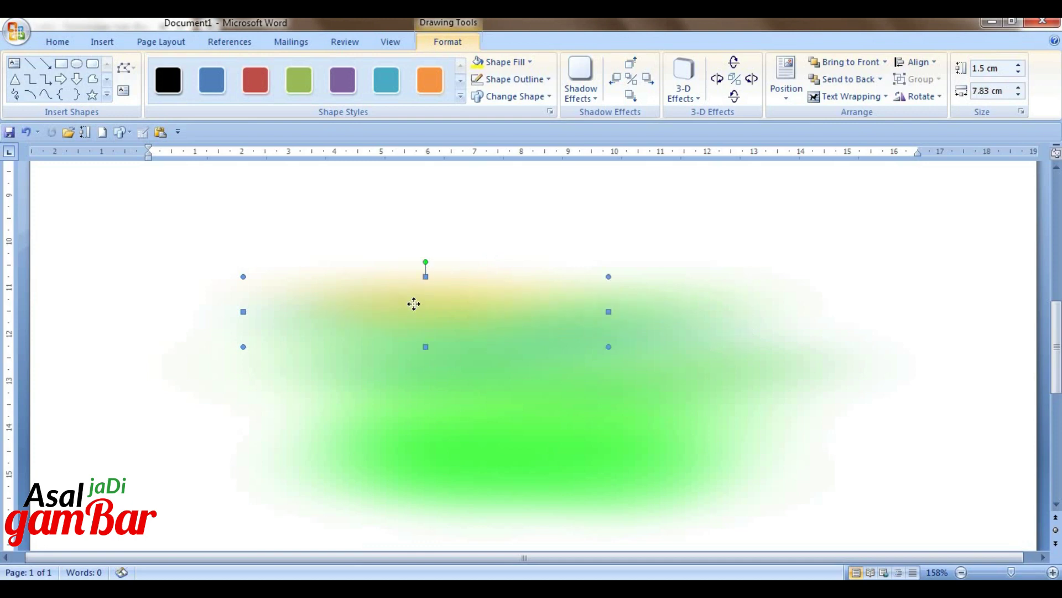
pyautogui.moveTo(413, 304); pyautogui.dragTo(528, 304)
# Step: Recolour the selected orange glow's gradient with standard Blue and move it above the orange band
pyautogui.click(529, 62)
pyautogui.click(505, 311)
pyautogui.click(576, 232)
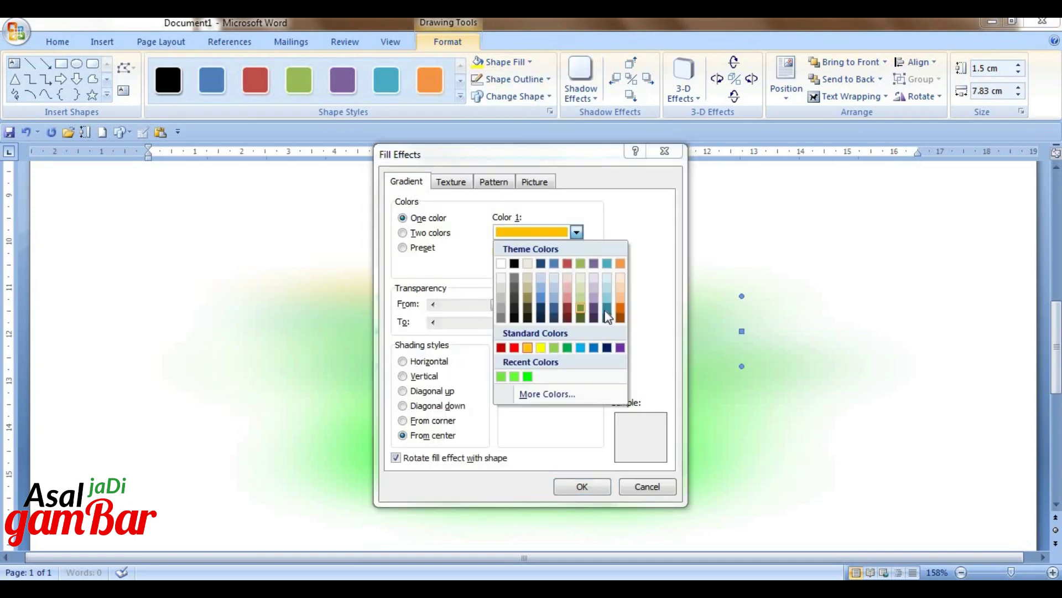
pyautogui.click(607, 314)
pyautogui.click(575, 233)
pyautogui.click(594, 347)
pyautogui.click(527, 378)
pyautogui.click(582, 487)
pyautogui.moveTo(514, 307); pyautogui.dragTo(377, 236)
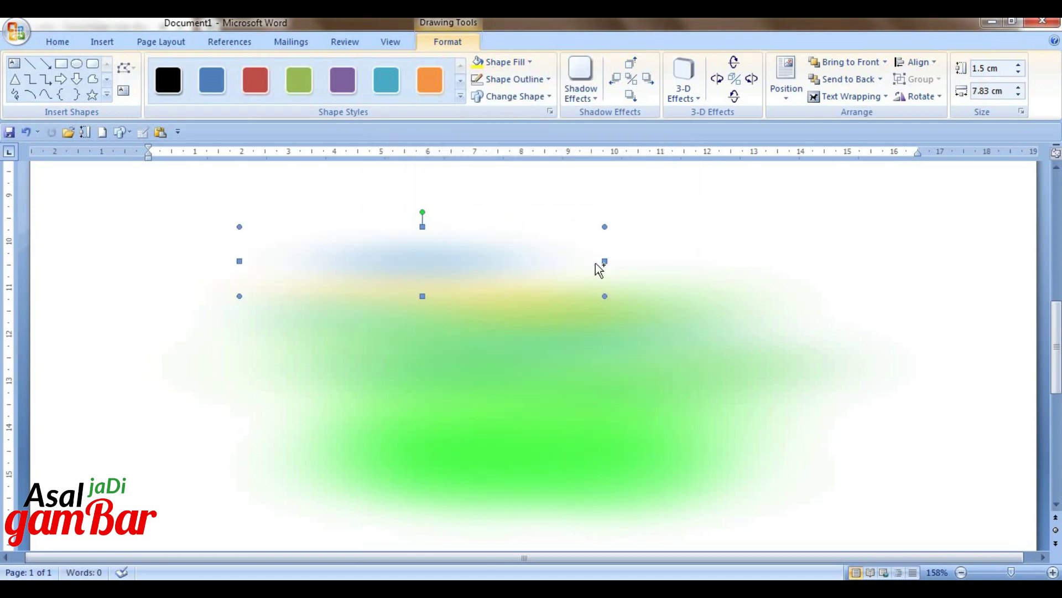
# Step: Duplicate the blue glow several times and spread the copies above the orange band as a sky
pyautogui.hotkey('ctrl', 'd')
pyautogui.moveTo(490, 278); pyautogui.dragTo(555, 275)
pyautogui.hotkey('ctrl', 'd')
pyautogui.moveTo(580, 312); pyautogui.dragTo(656, 249)
pyautogui.hotkey('ctrl', 'd')
pyautogui.hotkey('ctrl', 'd')
pyautogui.hotkey('ctrl', 'd')
pyautogui.moveTo(560, 251); pyautogui.dragTo(409, 214)
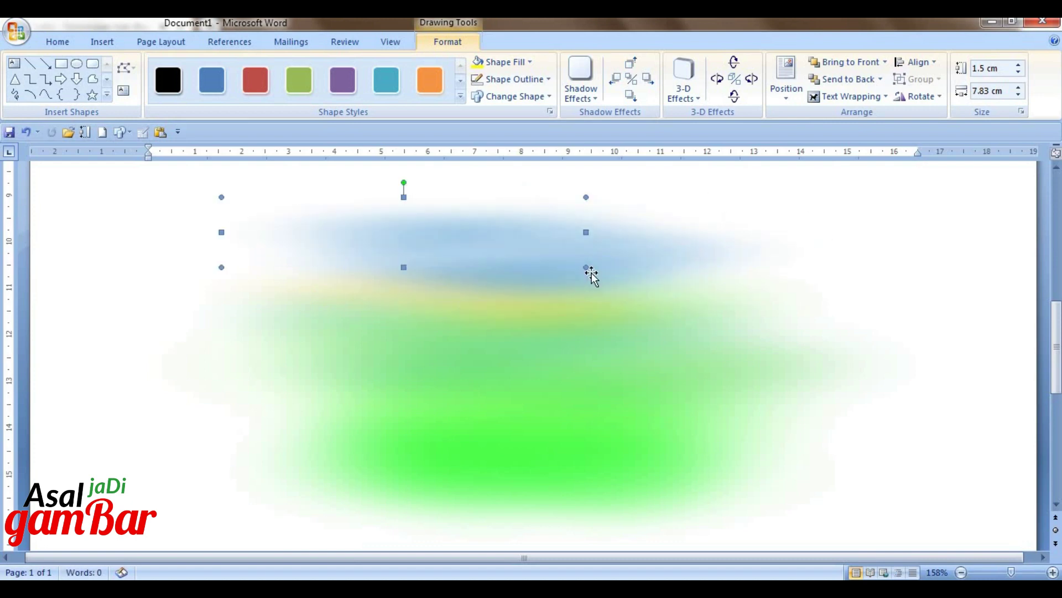
# Step: Duplicate the blue glow again and enlarge the copy to about 9.88 cm wide and 1.97 cm high
pyautogui.hotkey('ctrl', 'd')
pyautogui.moveTo(244, 299); pyautogui.dragTo(221, 308)
pyautogui.moveTo(607, 262); pyautogui.dragTo(681, 263)
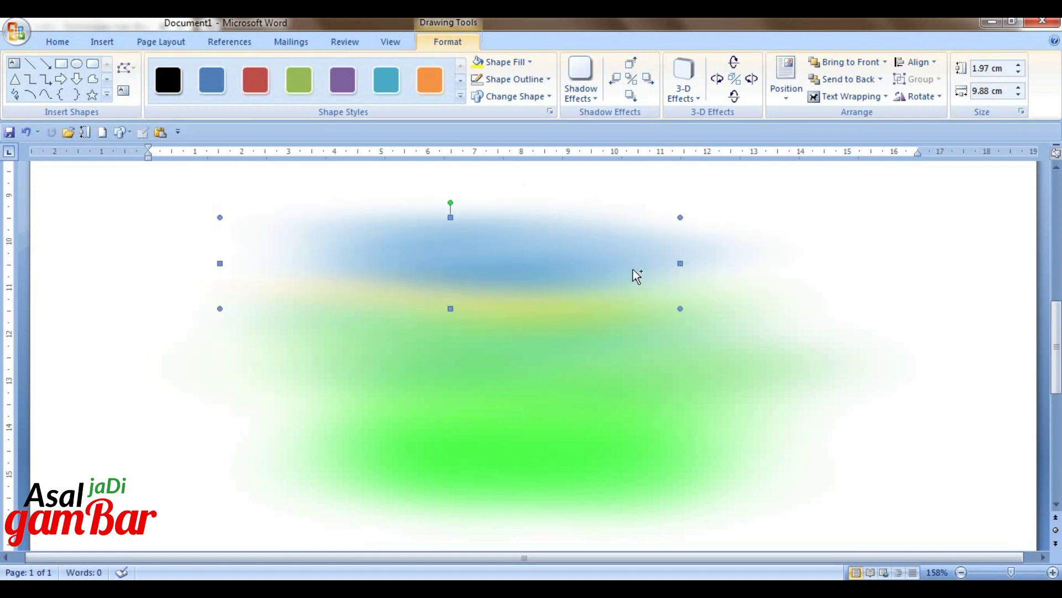
# Step: Place a duplicate of the enlarged blue glow at the sky's upper right and widen it to about 12.79 cm
pyautogui.hotkey('ctrl', 'd')
pyautogui.moveTo(509, 275); pyautogui.dragTo(659, 201)
pyautogui.moveTo(449, 223); pyautogui.dragTo(374, 216)
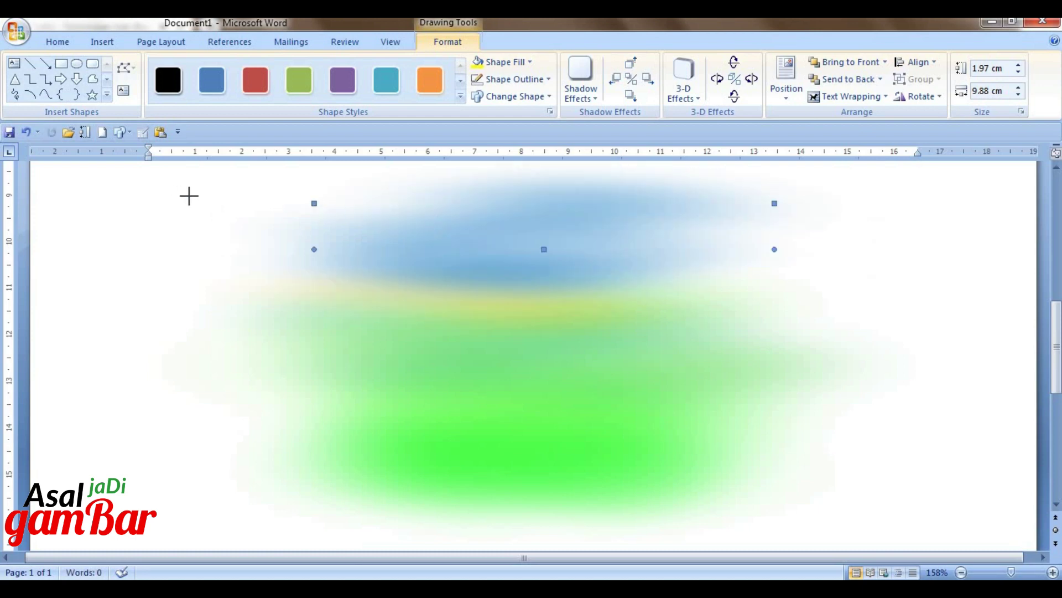
pyautogui.moveTo(188, 196); pyautogui.dragTo(179, 197)
# Step: Duplicate the widened blue glow and recolour the copy's from-center gradient black
pyautogui.hotkey('ctrl', 'd')
pyautogui.click(529, 62)
pyautogui.click(501, 316)
pyautogui.click(405, 182)
pyautogui.click(576, 232)
pyautogui.click(516, 264)
pyautogui.click(529, 377)
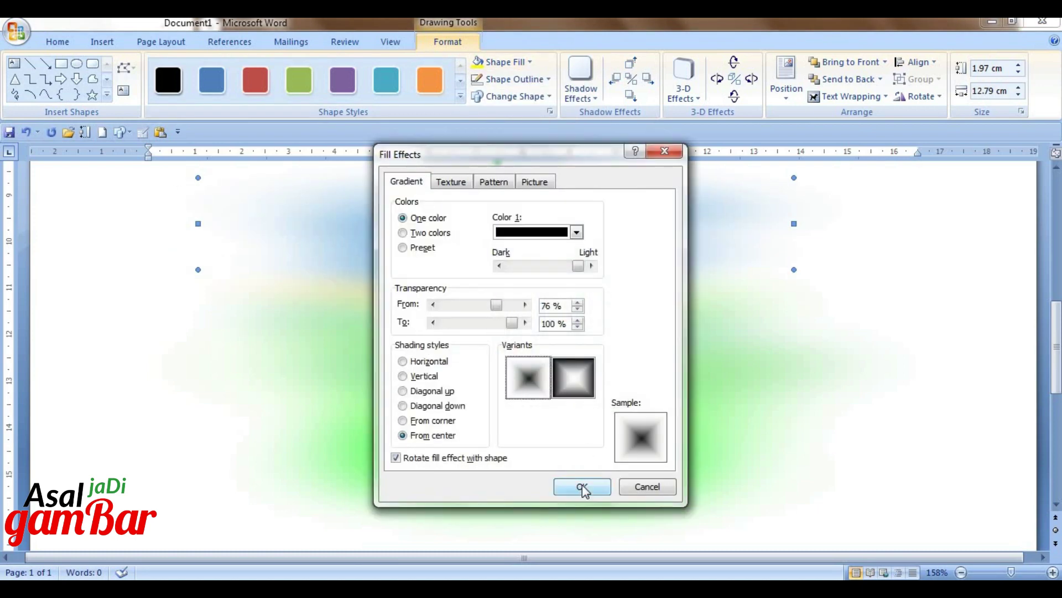
pyautogui.click(582, 486)
# Step: Flatten the black glow to about 1.32 cm high and lay dark streaks across the left and right of the sky
pyautogui.moveTo(497, 269); pyautogui.dragTo(374, 223)
pyautogui.moveTo(440, 217); pyautogui.dragTo(779, 228)
pyautogui.hotkey('ctrl', 'd')
# Step: Recolour the newest dark streak's gradient white and move it down to the right part of the orange band
pyautogui.click(529, 62)
pyautogui.click(501, 316)
pyautogui.click(406, 182)
pyautogui.click(577, 232)
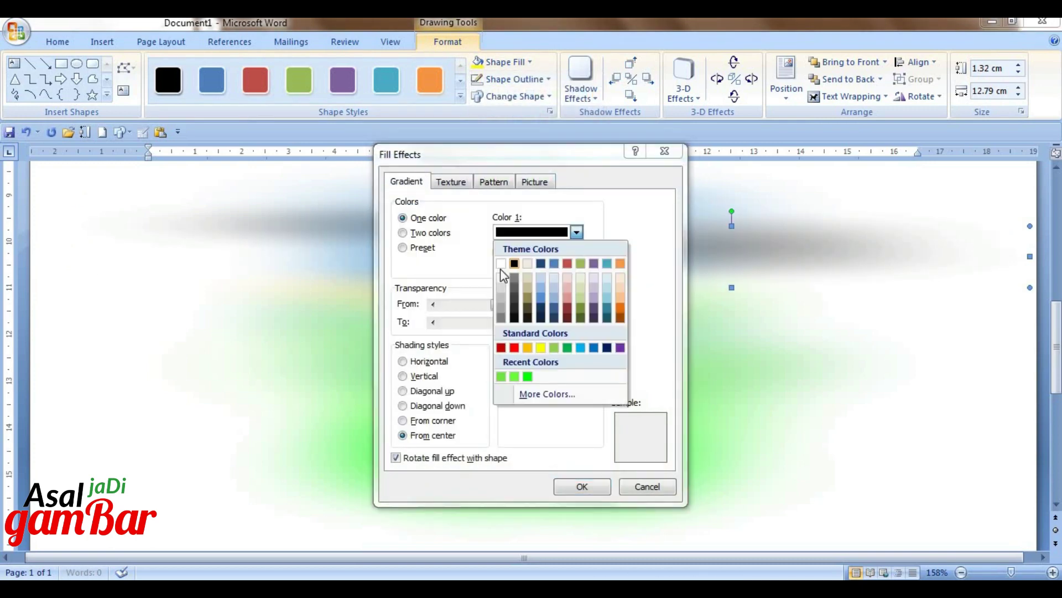
pyautogui.click(502, 271)
pyautogui.click(582, 486)
pyautogui.moveTo(739, 277); pyautogui.dragTo(739, 304)
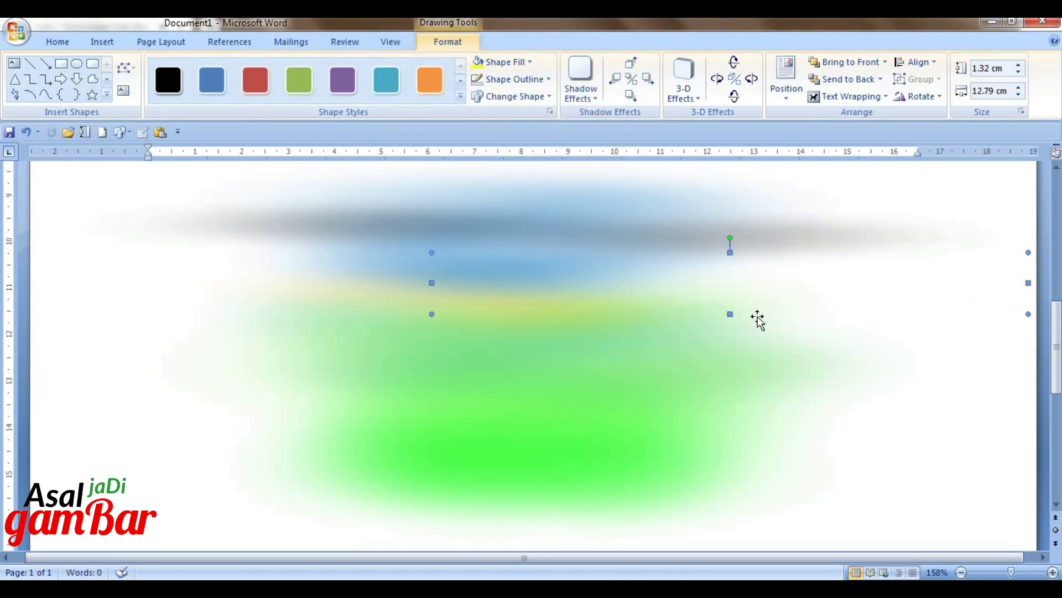
pyautogui.hotkey('ctrl', 'z')
# Step: Place the large light green glow below the bright green area, centred under it
pyautogui.click(540, 466)
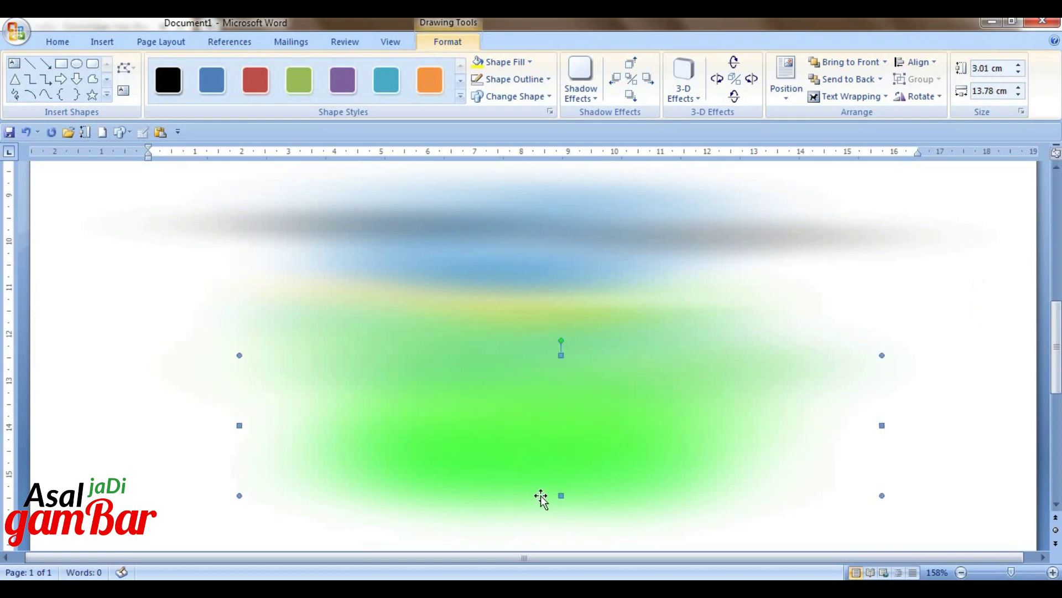
pyautogui.moveTo(540, 496); pyautogui.dragTo(520, 537)
pyautogui.scroll(-1, 523, 420)
pyautogui.moveTo(524, 396); pyautogui.dragTo(518, 479)
pyautogui.scroll(2, 569, 437)
pyautogui.scroll(-1, 572, 437)
pyautogui.scroll(-1, 603, 410)
pyautogui.scroll(-1, 569, 443)
pyautogui.moveTo(552, 408); pyautogui.dragTo(571, 429)
pyautogui.moveTo(554, 452); pyautogui.dragTo(522, 422)
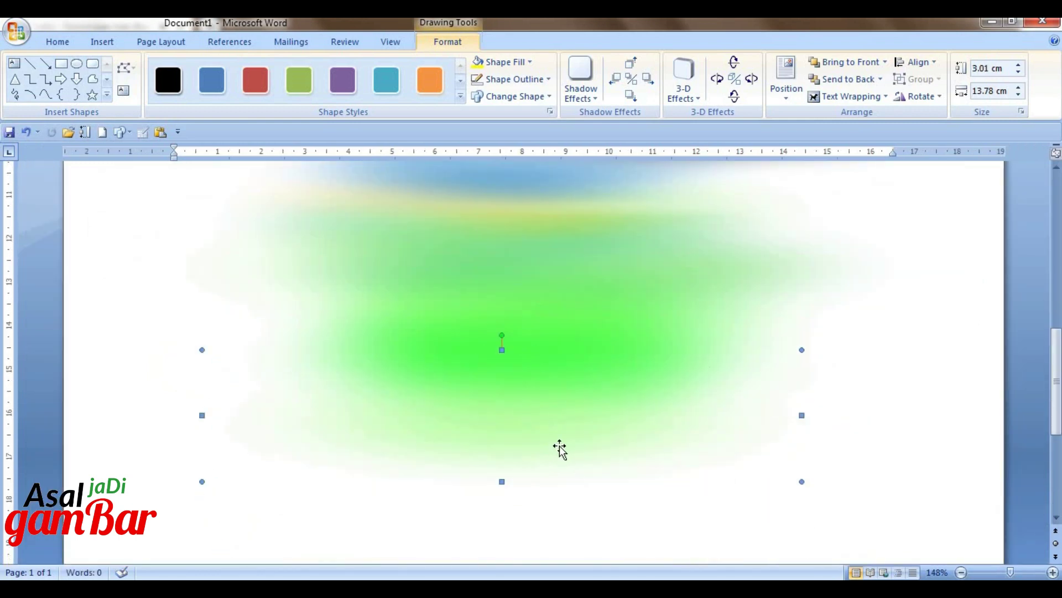
# Step: Widen the lowest light green glow on both sides to about 18.91 cm
pyautogui.moveTo(202, 415); pyautogui.dragTo(142, 415)
pyautogui.moveTo(799, 415); pyautogui.dragTo(963, 415)
pyautogui.scroll(2, 825, 437)
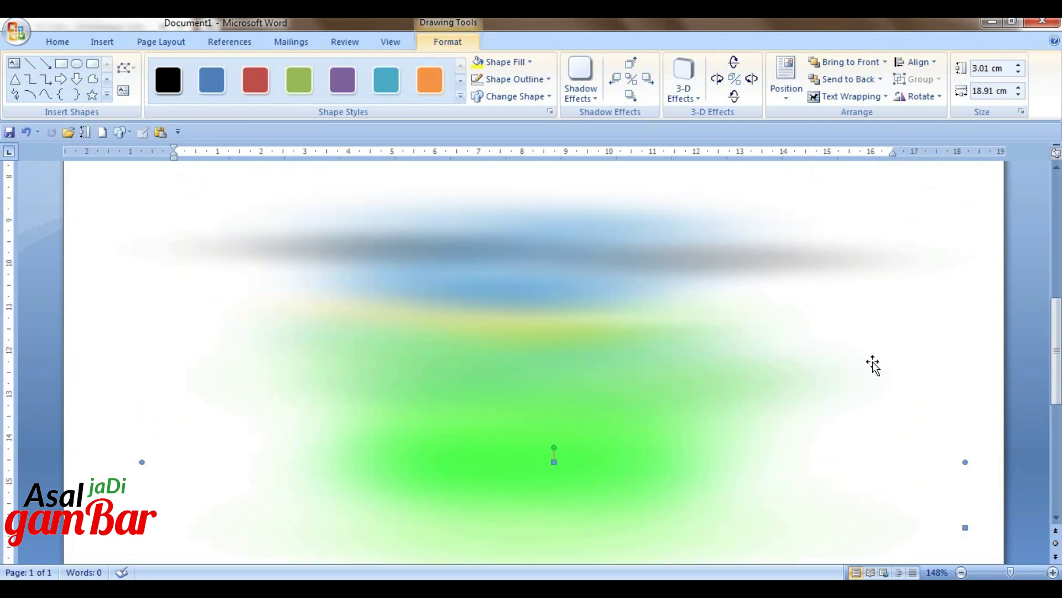
pyautogui.hotkey('ctrl', 'z')
pyautogui.hotkey('ctrl', 'z')
pyautogui.click(92, 79)
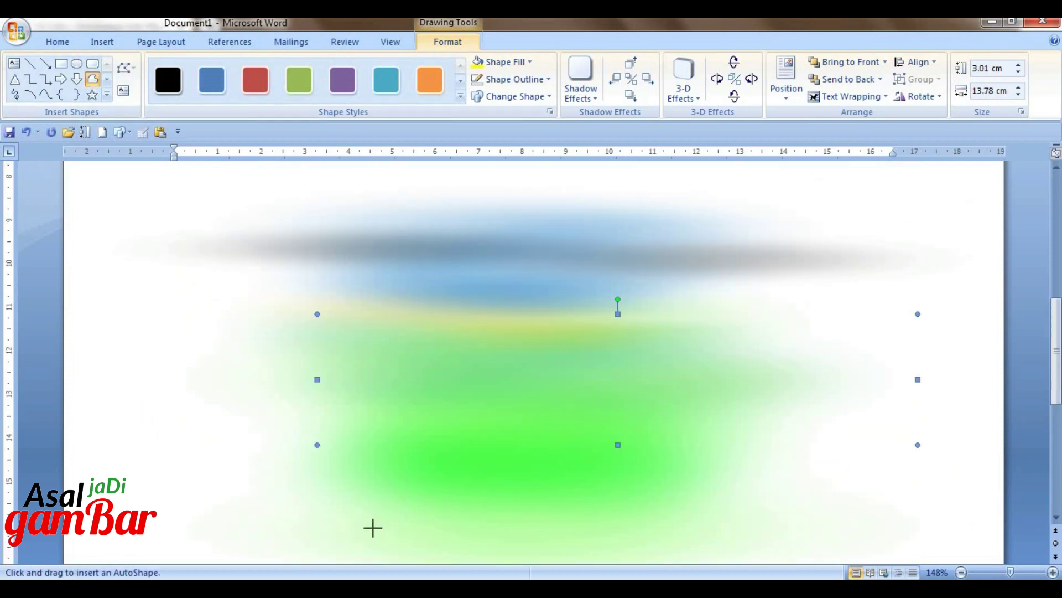
pyautogui.moveTo(373, 527)
pyautogui.mouseDown()
pyautogui.moveTo(330, 515)
pyautogui.moveTo(364, 510)
pyautogui.mouseUp()
pyautogui.press('Delete')
# Step: Draw a rectangle about 13.93 cm wide and 11.7 cm high over the glows and fill it red
pyautogui.scroll(-5, 337, 487)
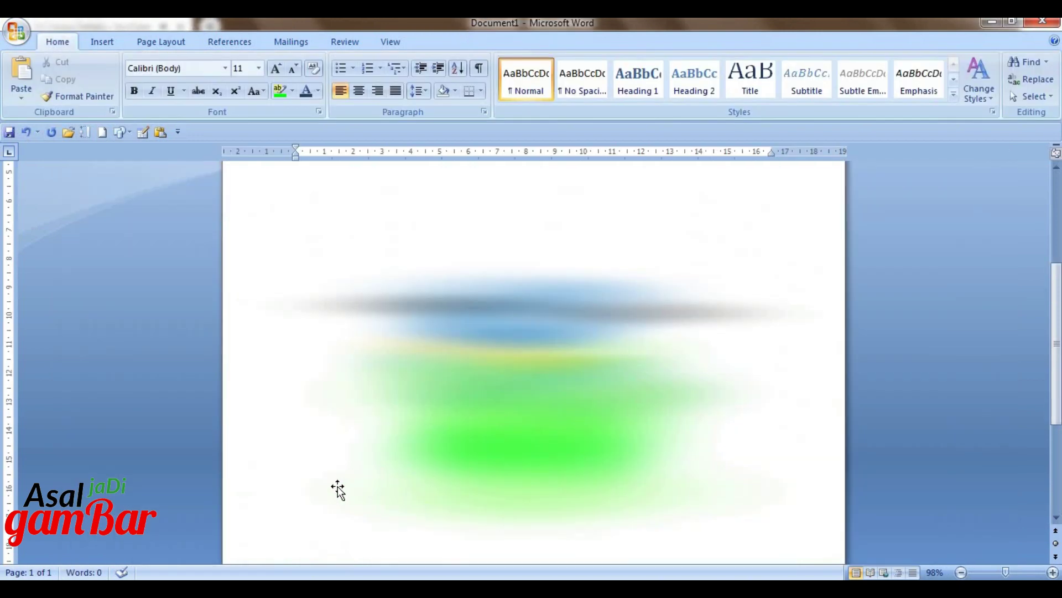
pyautogui.click(102, 42)
pyautogui.click(235, 77)
pyautogui.click(284, 135)
pyautogui.moveTo(371, 242); pyautogui.dragTo(340, 208)
pyautogui.click(529, 62)
pyautogui.click(490, 177)
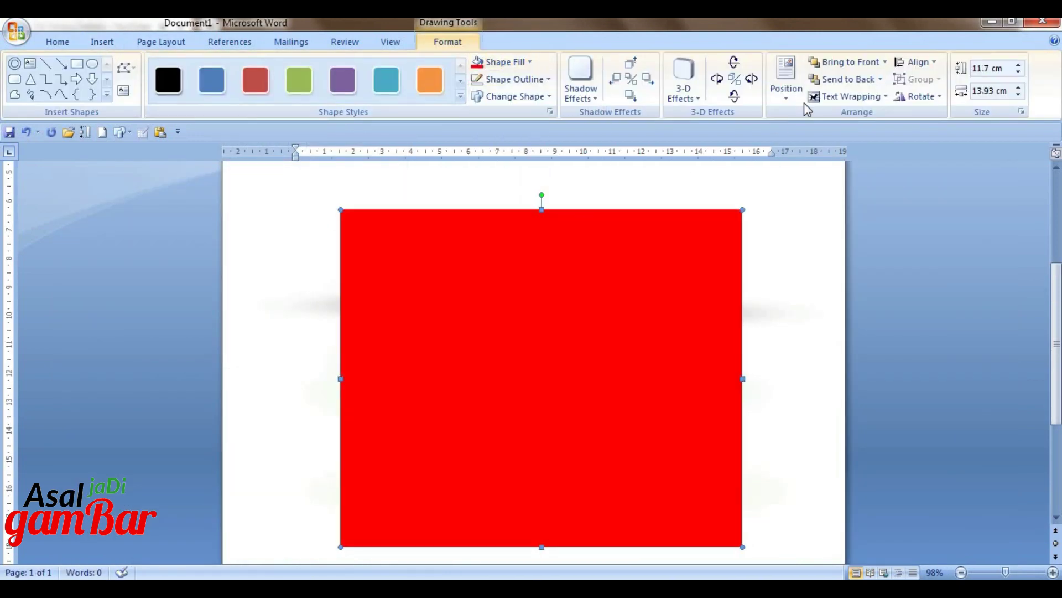
# Step: Set the red rectangle behind the text, duplicate it, and align the copy exactly over the original
pyautogui.click(819, 97)
pyautogui.click(845, 168)
pyautogui.hotkey('ctrl', 'd')
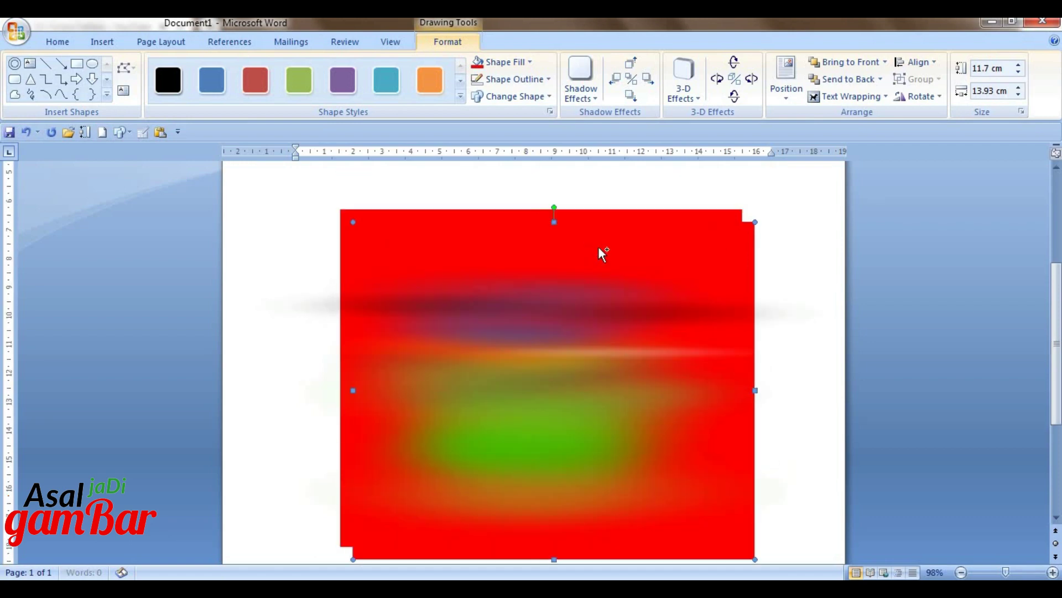
pyautogui.moveTo(738, 233); pyautogui.dragTo(726, 220)
# Step: Change the duplicated red rectangle's shape to an oval
pyautogui.click(506, 65)
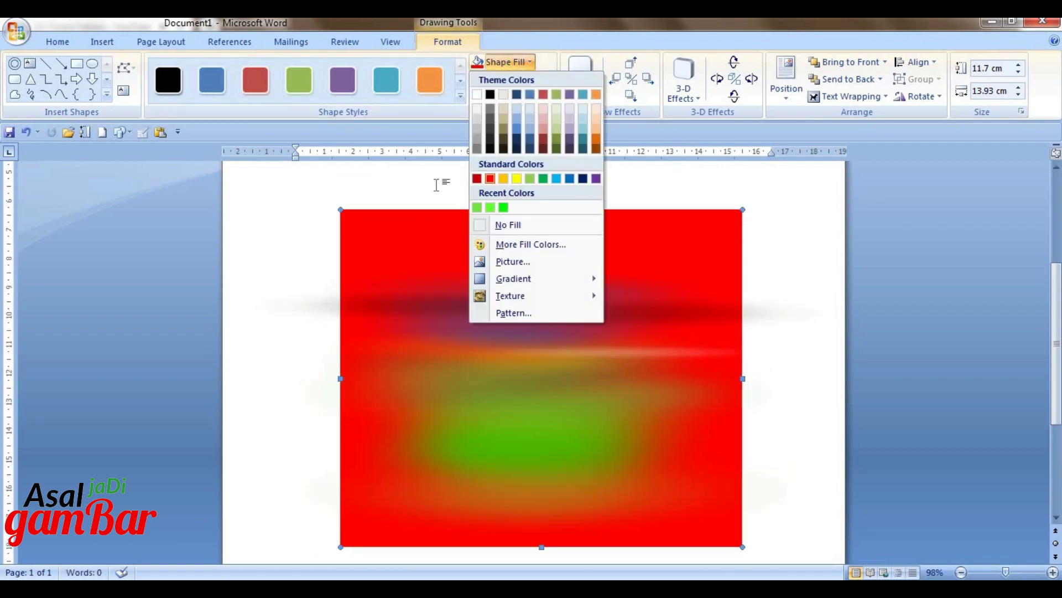
pyautogui.click(439, 180)
pyautogui.click(517, 96)
pyautogui.click(601, 134)
pyautogui.click(519, 98)
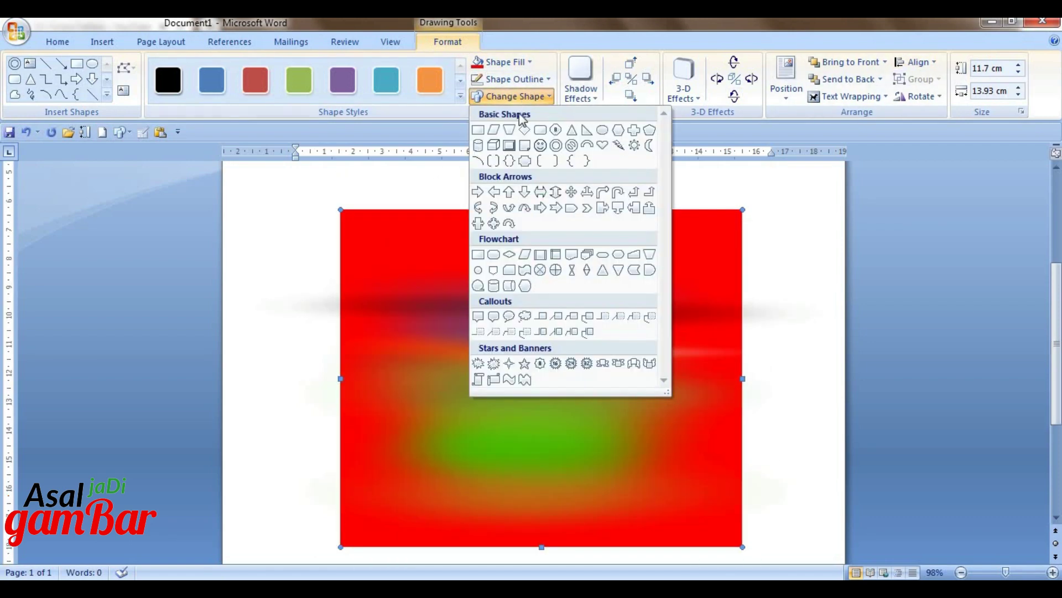
pyautogui.click(602, 129)
# Step: Set the red oval's height and width to 16 cm each
pyautogui.click(996, 68)
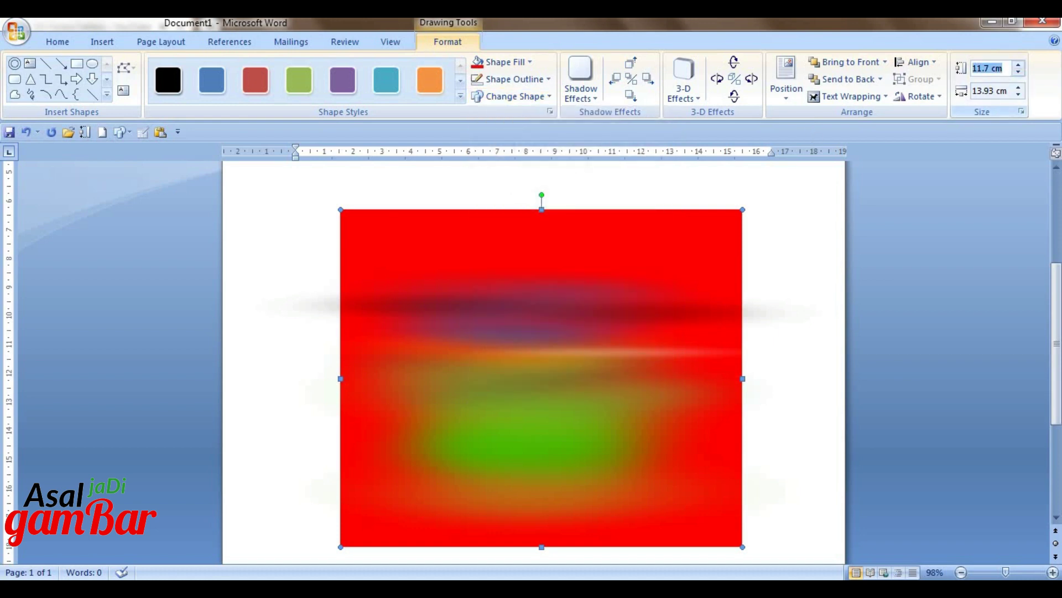
pyautogui.press('Tab')
pyautogui.write('16')
pyautogui.press('Return')
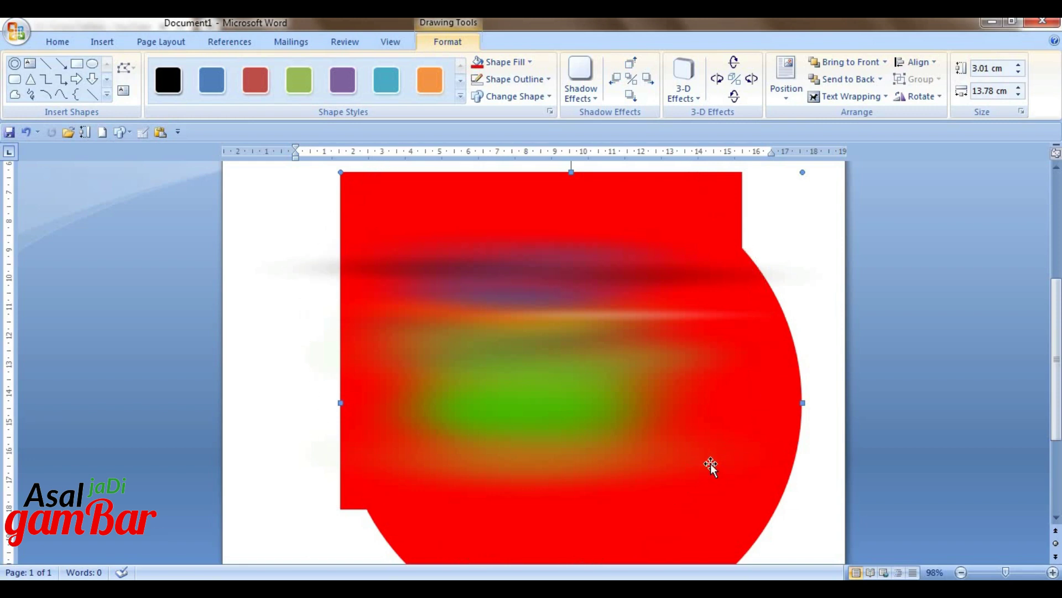
# Step: Give the circle a one-color white gradient from the center, at maximum lightness, with transparency from 74% to 100%
pyautogui.click(529, 61)
pyautogui.click(501, 311)
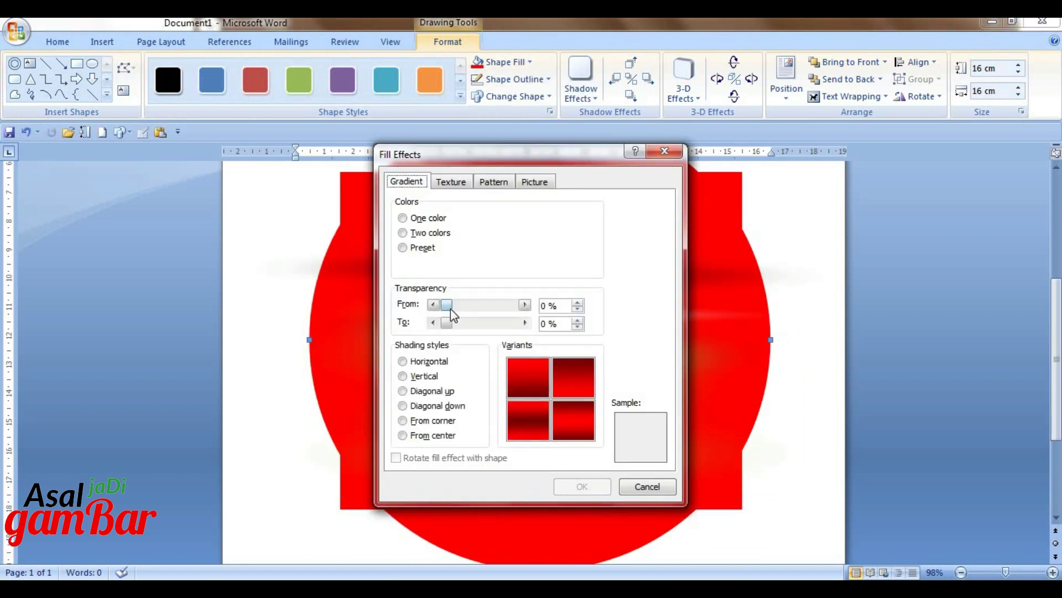
pyautogui.moveTo(446, 323); pyautogui.dragTo(512, 327)
pyautogui.moveTo(502, 305); pyautogui.dragTo(495, 307)
pyautogui.click(420, 436)
pyautogui.click(526, 384)
pyautogui.moveTo(526, 265); pyautogui.dragTo(586, 262)
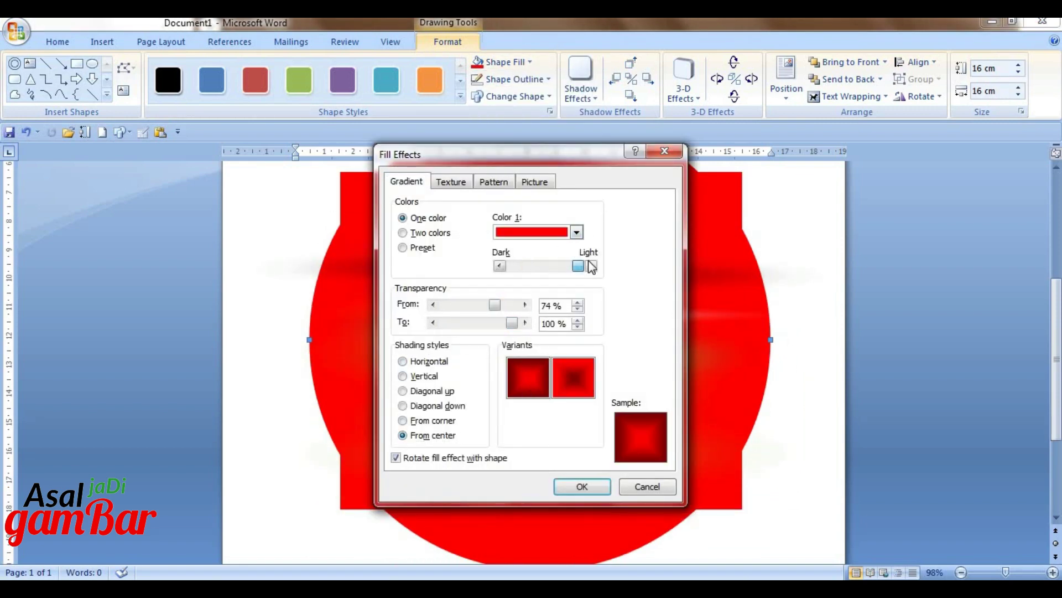
pyautogui.click(577, 232)
pyautogui.click(500, 265)
pyautogui.click(582, 486)
# Step: Draw a closed freeform hill with a jagged, rising top edge across the red rectangle's bottom, about 4.09 cm high and 13.94 cm wide
pyautogui.scroll(1, 593, 388)
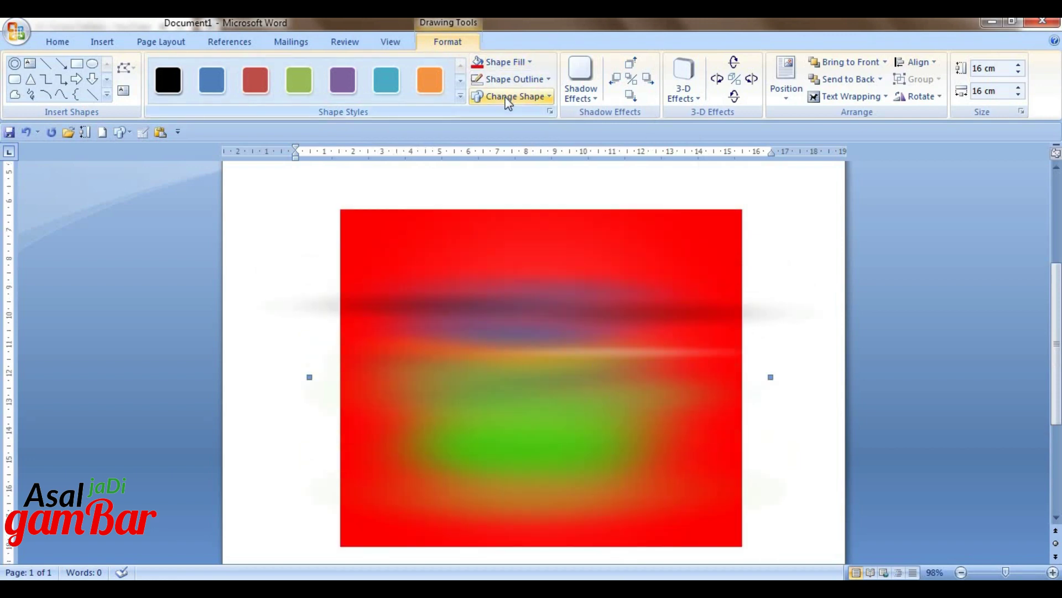
pyautogui.scroll(-1, 343, 183)
pyautogui.click(14, 94)
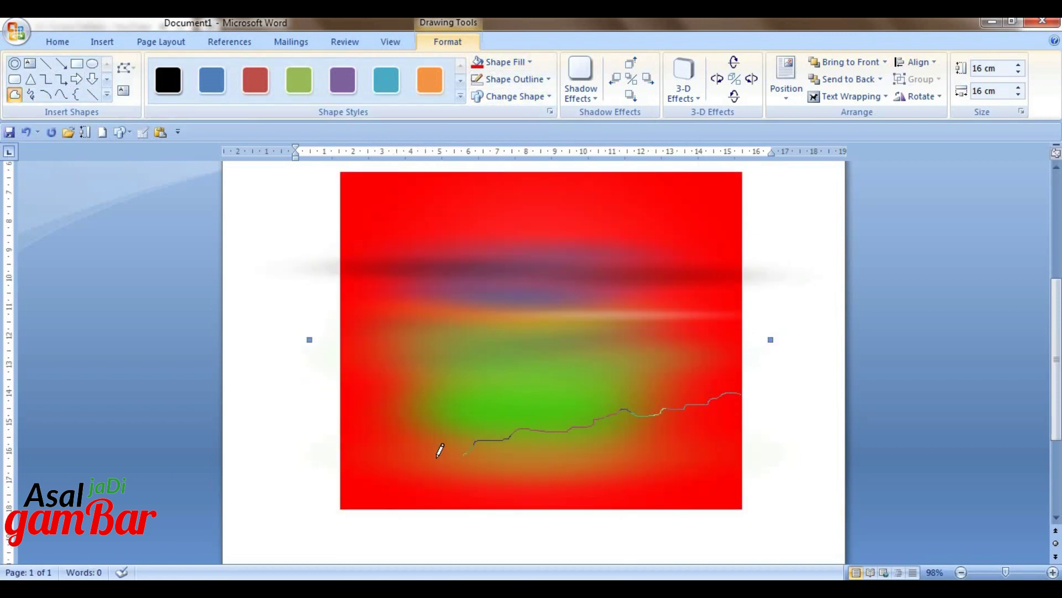
pyautogui.moveTo(341, 453); pyautogui.dragTo(340, 454)
pyautogui.click(340, 509)
pyautogui.click(742, 509)
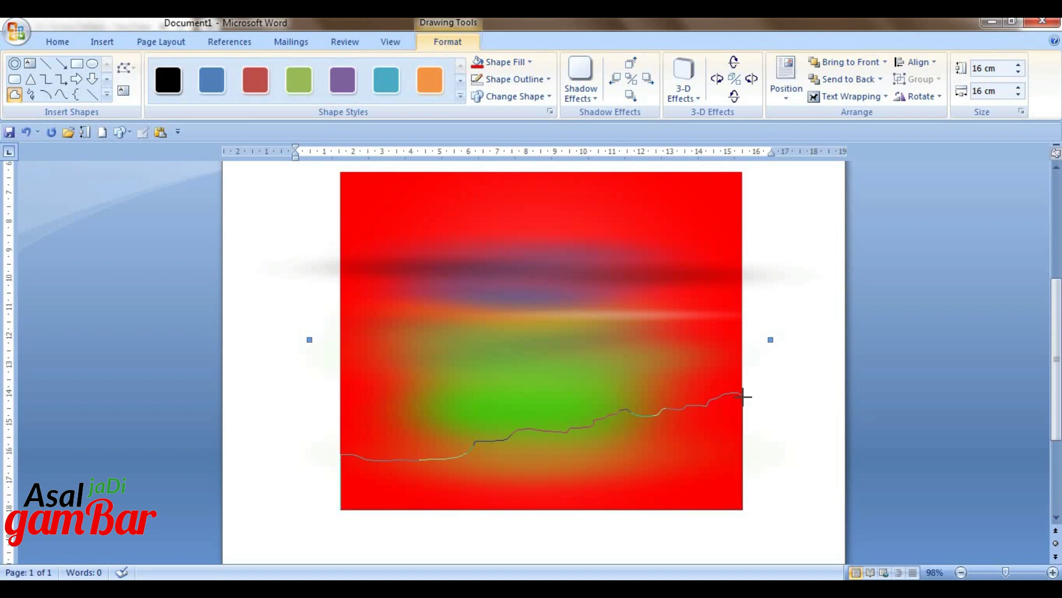
pyautogui.click(742, 392)
# Step: Fill the hill with black and stretch it to about 14.18 cm wide and 4.53 cm high
pyautogui.click(529, 61)
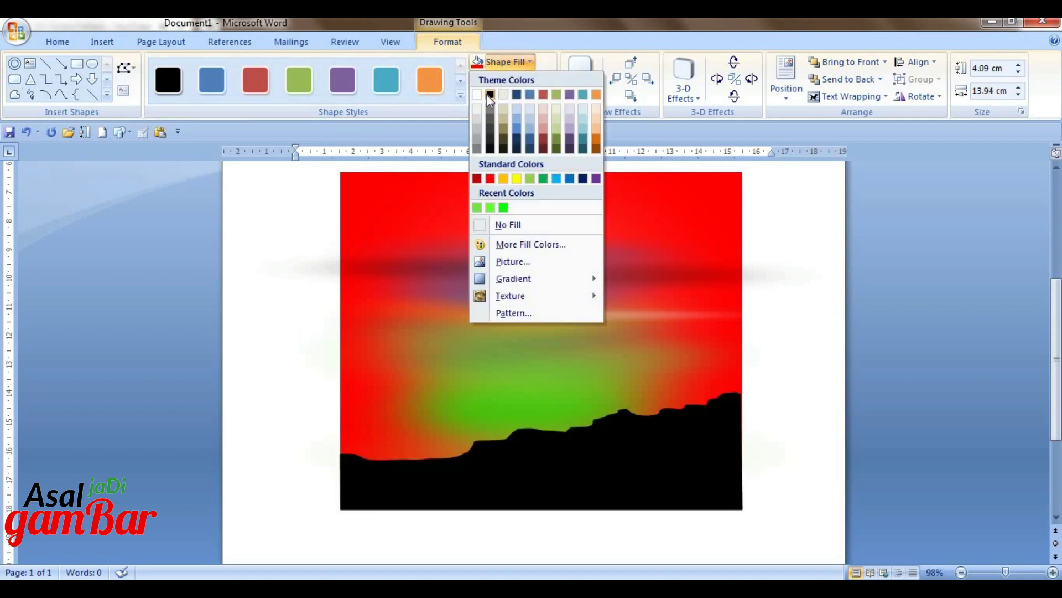
pyautogui.click(487, 94)
pyautogui.moveTo(743, 450); pyautogui.dragTo(748, 448)
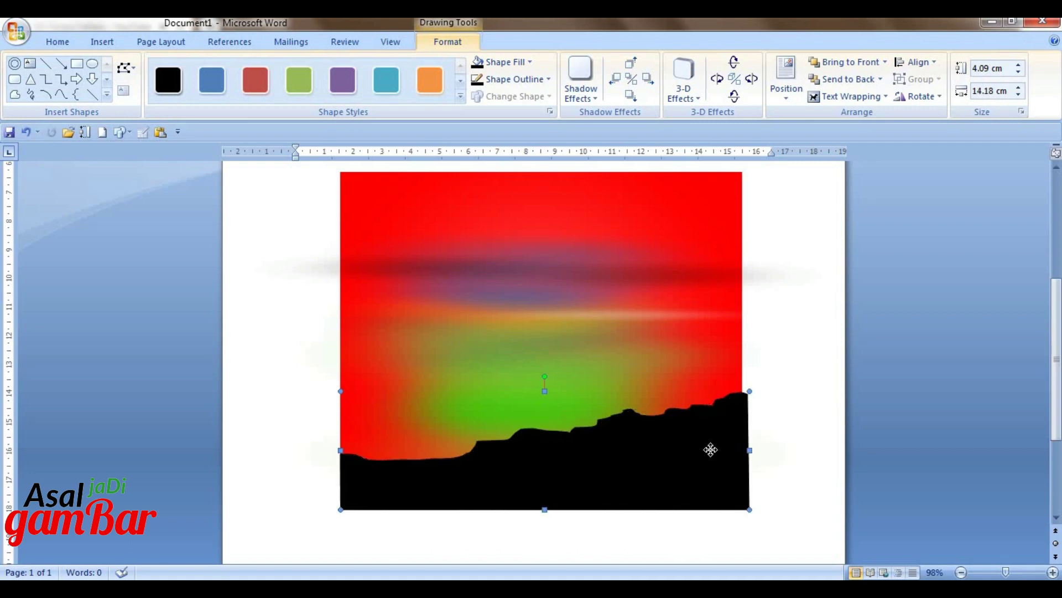
pyautogui.moveTo(541, 392); pyautogui.dragTo(545, 378)
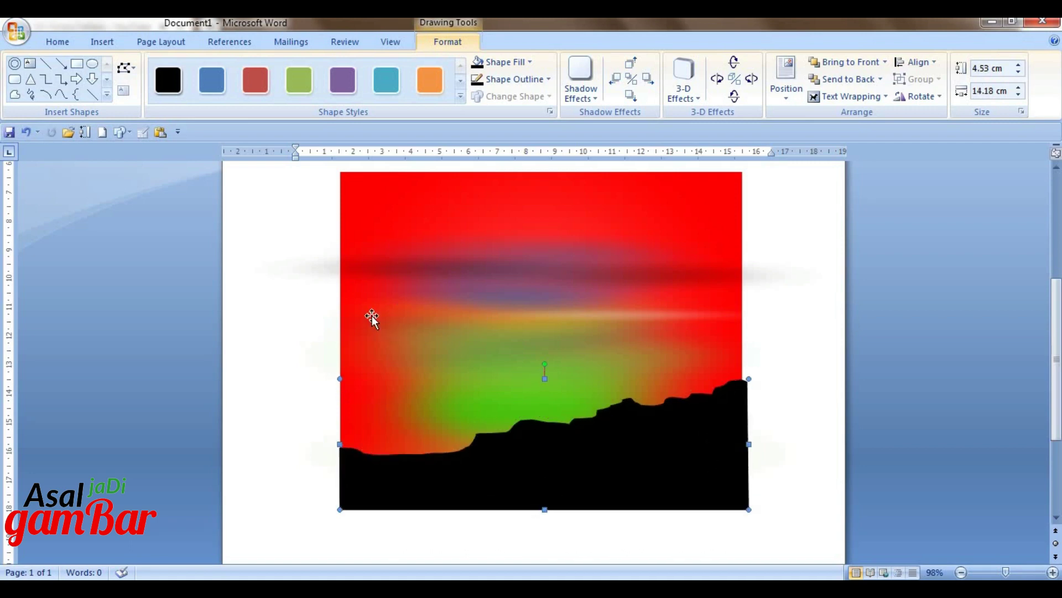
# Step: Draw a thin, ragged freeform cloud over the dark band in the sky, about 0.75 cm high and 4.84 cm wide
pyautogui.scroll(1, 370, 315)
pyautogui.click(15, 94)
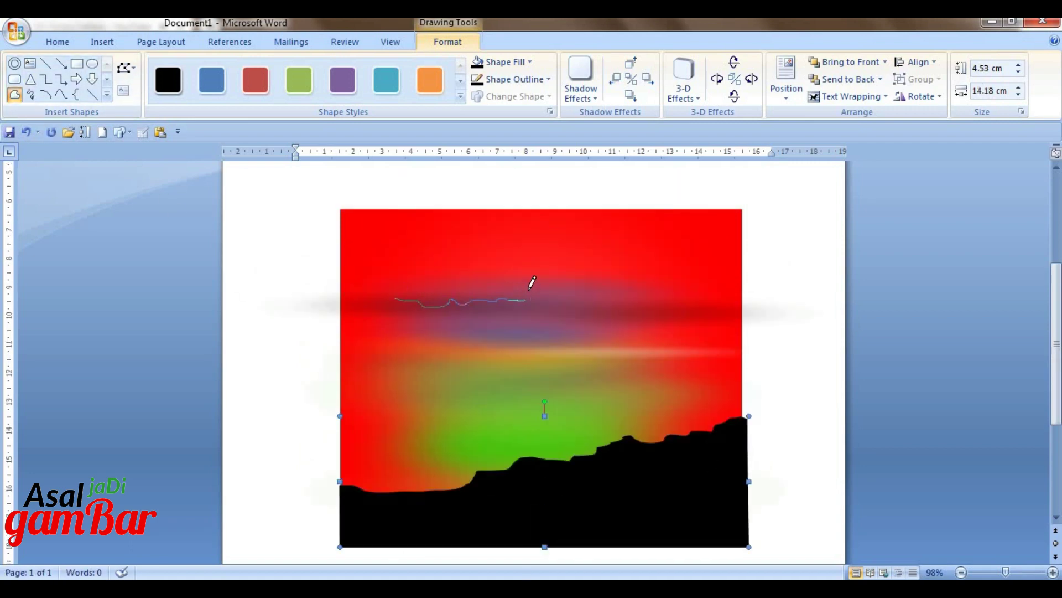
pyautogui.moveTo(398, 287); pyautogui.dragTo(504, 304)
# Step: Give the cloud a one-color gradient at maximum lightness with transparency from 87% to 100%, and remove its outline
pyautogui.click(507, 62)
pyautogui.click(507, 316)
pyautogui.click(414, 181)
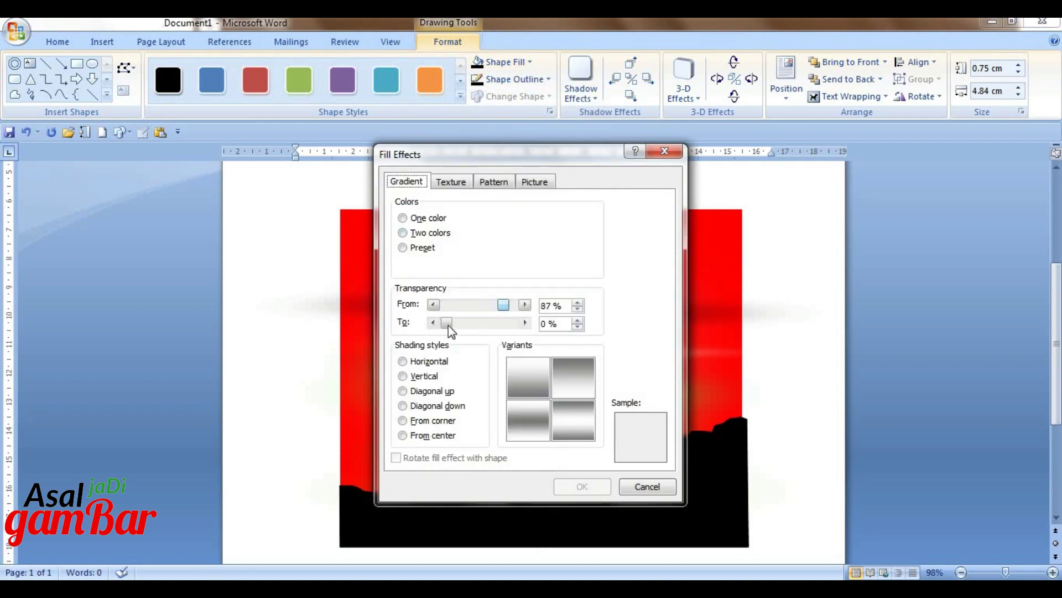
pyautogui.moveTo(447, 323); pyautogui.dragTo(514, 323)
pyautogui.click(404, 218)
pyautogui.moveTo(530, 270); pyautogui.dragTo(580, 270)
pyautogui.click(582, 487)
pyautogui.click(514, 79)
pyautogui.click(500, 230)
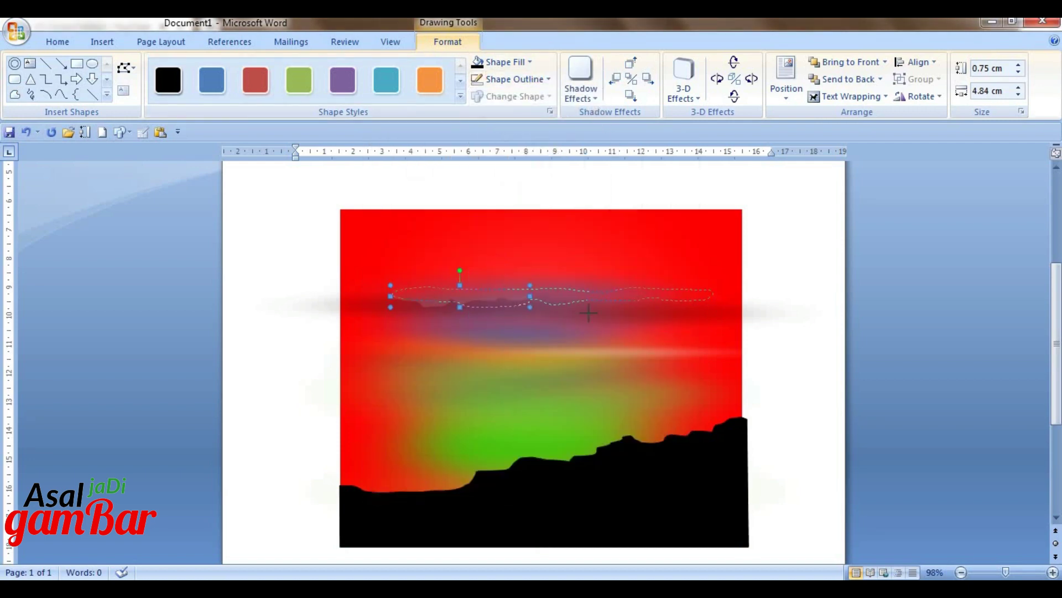
# Step: Draw a long wispy cloud across the blue glow, flatten it slightly, and add a copy shrunk to about 0.68 by 4.4 cm
pyautogui.moveTo(589, 313); pyautogui.dragTo(714, 301)
pyautogui.moveTo(553, 307)
pyautogui.mouseDown()
pyautogui.moveTo(569, 320)
pyautogui.moveTo(553, 297)
pyautogui.mouseUp()
pyautogui.hotkey('ctrl', 'c')
pyautogui.hotkey('ctrl', 'v')
pyautogui.moveTo(726, 308); pyautogui.dragTo(530, 317)
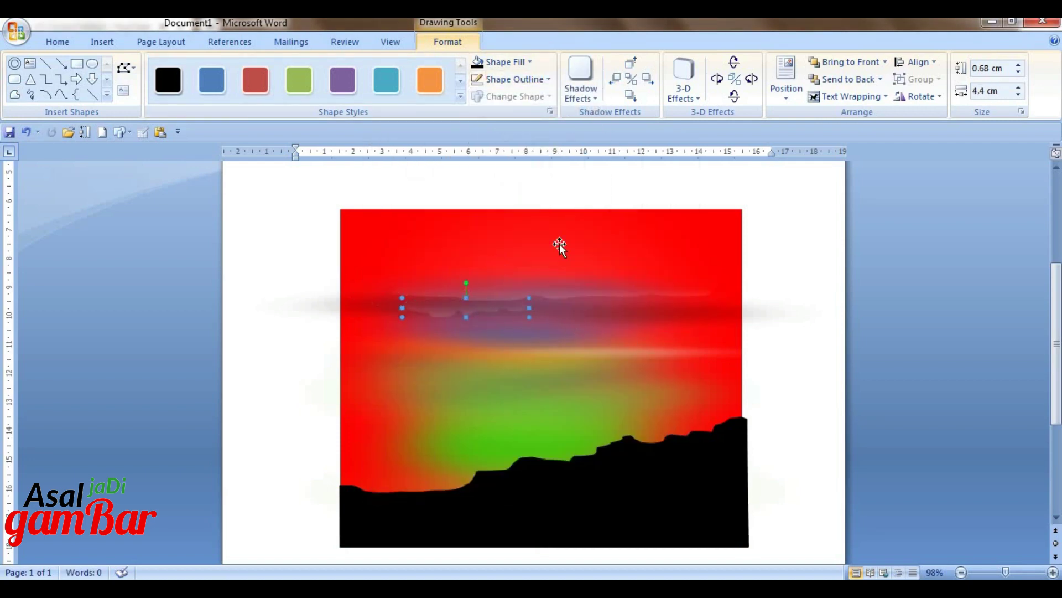
# Step: Move the small cloud copy toward the sky's left side and raise the starting transparency of its gradient
pyautogui.moveTo(466, 308); pyautogui.dragTo(407, 296)
pyautogui.click(506, 62)
pyautogui.click(507, 313)
pyautogui.click(410, 180)
pyautogui.moveTo(501, 307); pyautogui.dragTo(505, 308)
pyautogui.click(582, 486)
# Step: Duplicate the small cloud, flatten it to about 0.31 cm high, and place it near the middle of the dark band
pyautogui.hotkey('ctrl', 'c')
pyautogui.hotkey('ctrl', 'v')
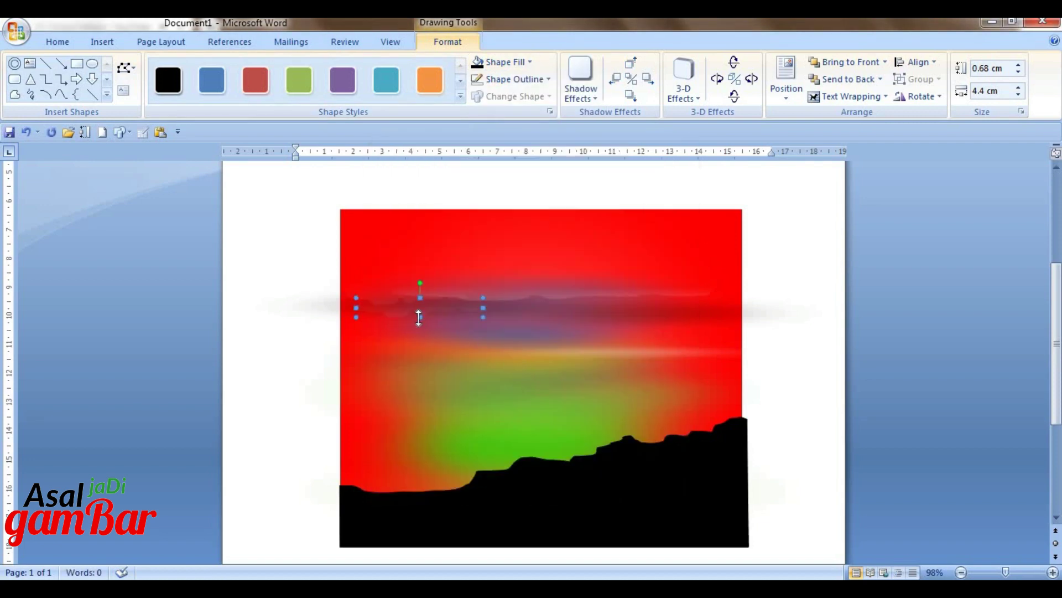
pyautogui.moveTo(419, 317); pyautogui.dragTo(420, 306)
pyautogui.moveTo(519, 308); pyautogui.dragTo(578, 300)
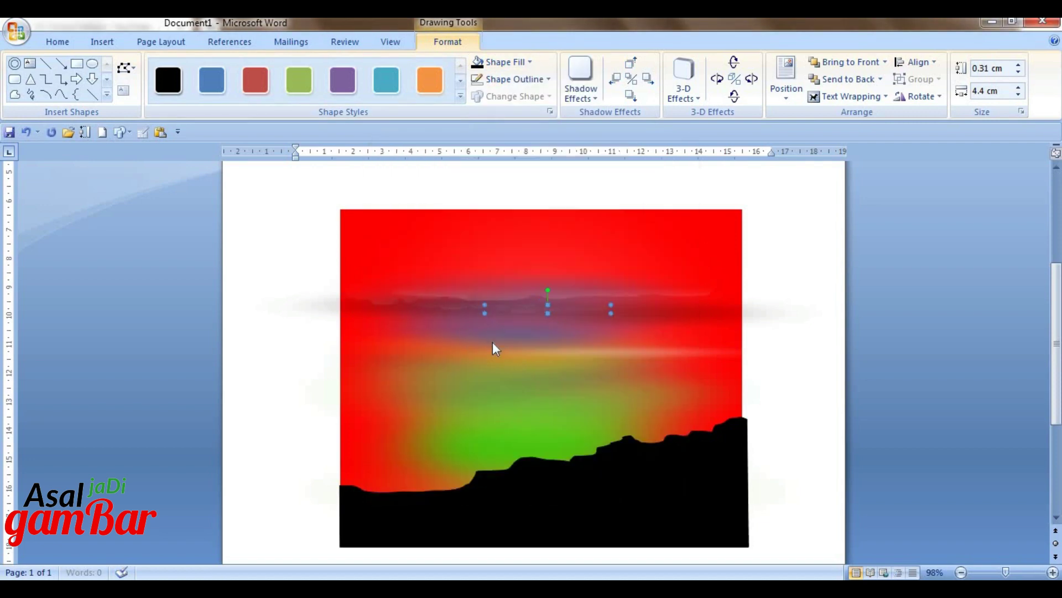
# Step: Scatter cloud duplicates over the upper blue glow, including one about 3.88 cm wide and a long one flattened to about 0.35 cm
pyautogui.moveTo(643, 324); pyautogui.dragTo(677, 296)
pyautogui.moveTo(553, 298); pyautogui.dragTo(612, 272)
pyautogui.hotkey('ctrl', 'd')
pyautogui.hotkey('ctrl', 'd')
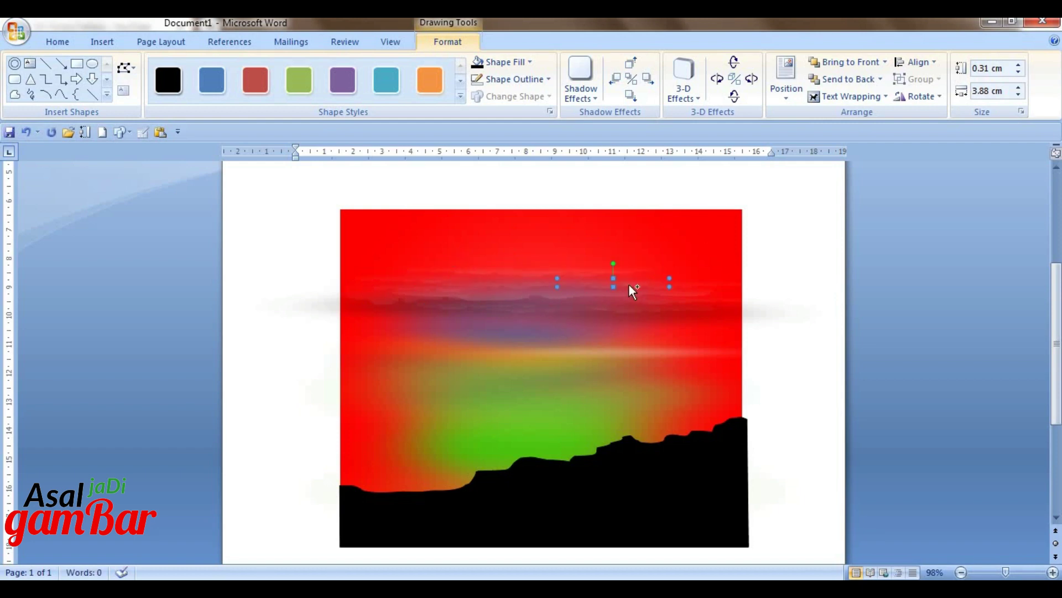
pyautogui.hotkey('ctrl', 'd')
pyautogui.moveTo(503, 298); pyautogui.dragTo(502, 285)
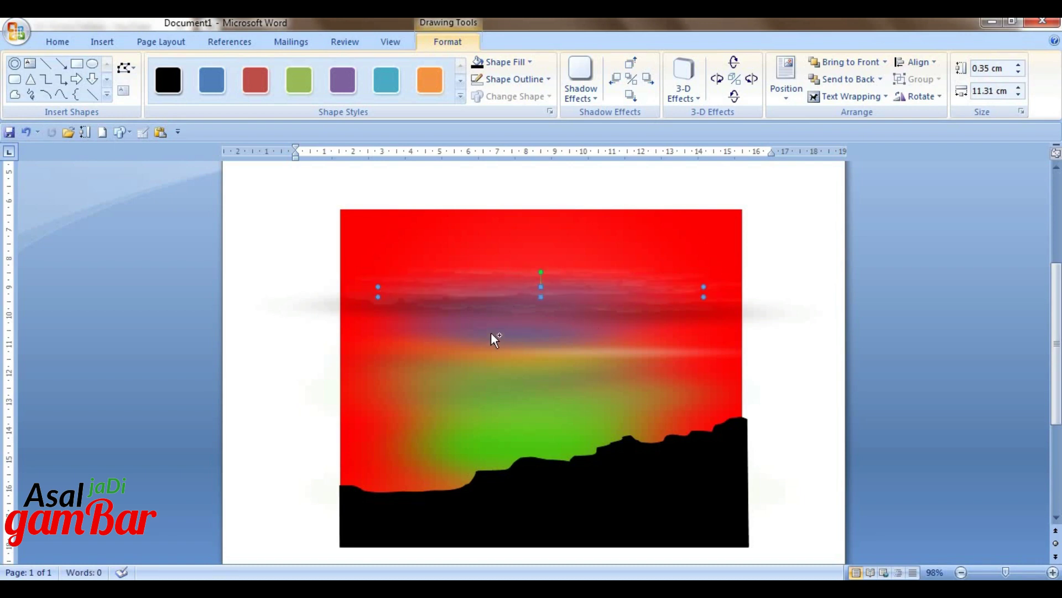
# Step: Set the long cloud's one-color white gradient to a transparency from 93% to 100%
pyautogui.click(492, 311)
pyautogui.click(510, 63)
pyautogui.click(504, 283)
pyautogui.moveTo(504, 304); pyautogui.dragTo(508, 304)
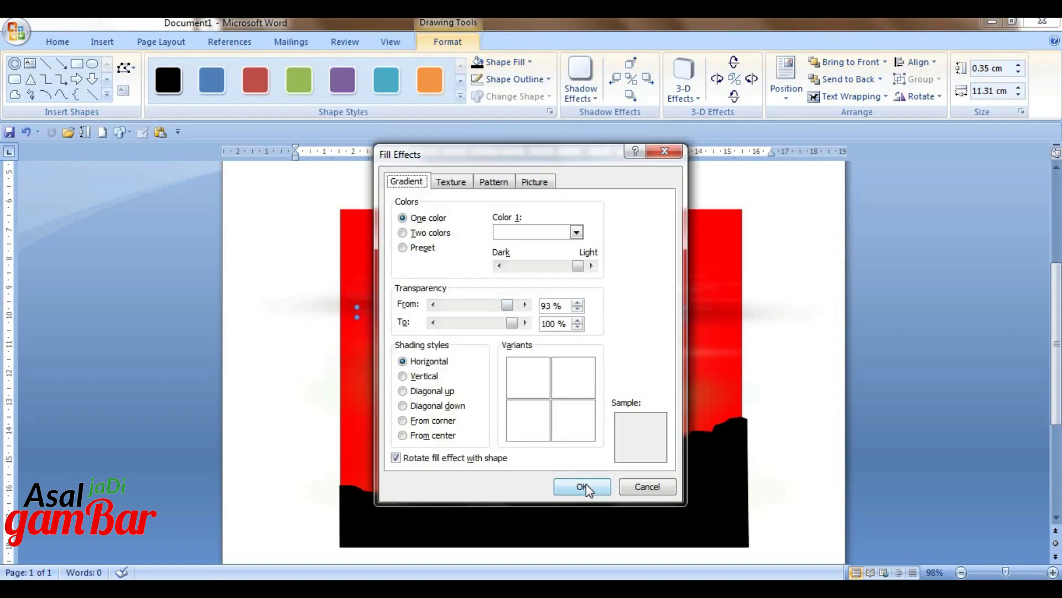
pyautogui.click(582, 488)
# Step: Shrink the long cloud to about 5.52 cm wide and 0.47 cm high along the lower edge of the dark band
pyautogui.moveTo(684, 317); pyautogui.dragTo(517, 321)
pyautogui.moveTo(406, 311); pyautogui.dragTo(406, 304)
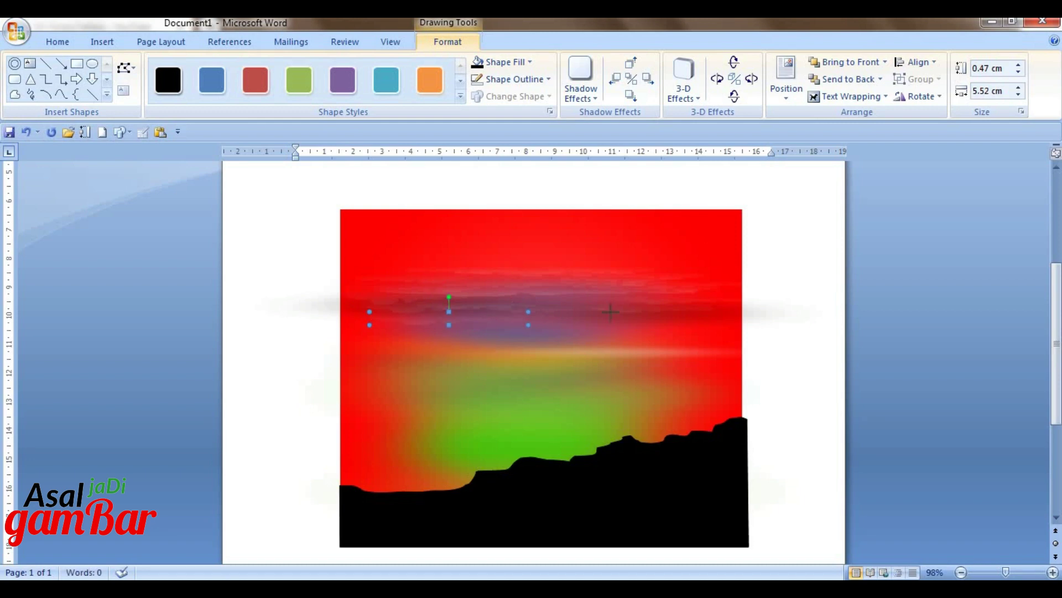
pyautogui.click(585, 287)
# Step: Draw a closed curve of a bare tree with its trunk at the hill's left end and spreading branches, about 11.24 by 11.91 cm
pyautogui.click(103, 42)
pyautogui.click(235, 77)
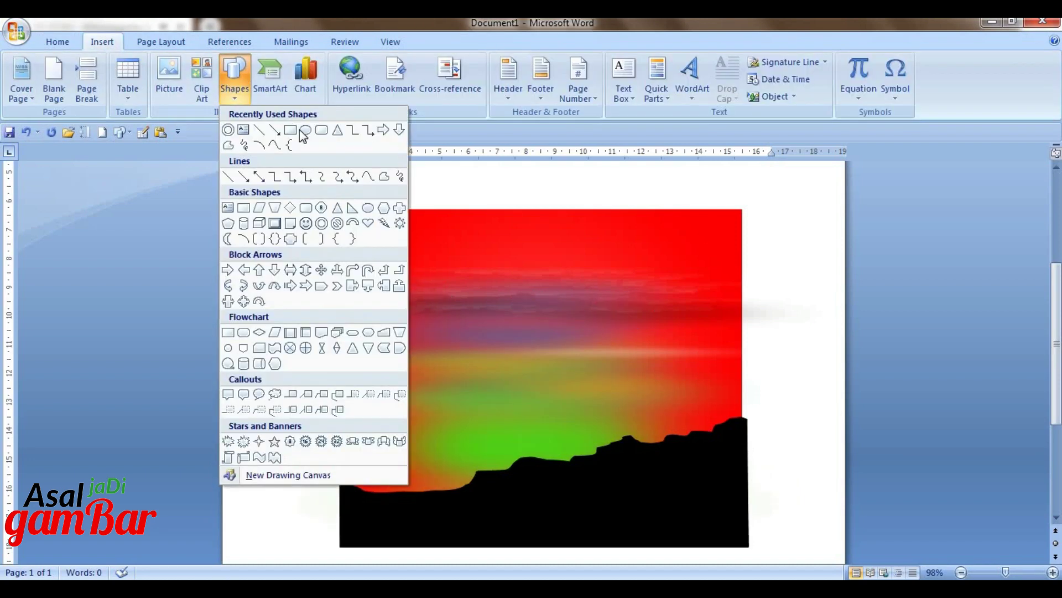
pyautogui.click(301, 131)
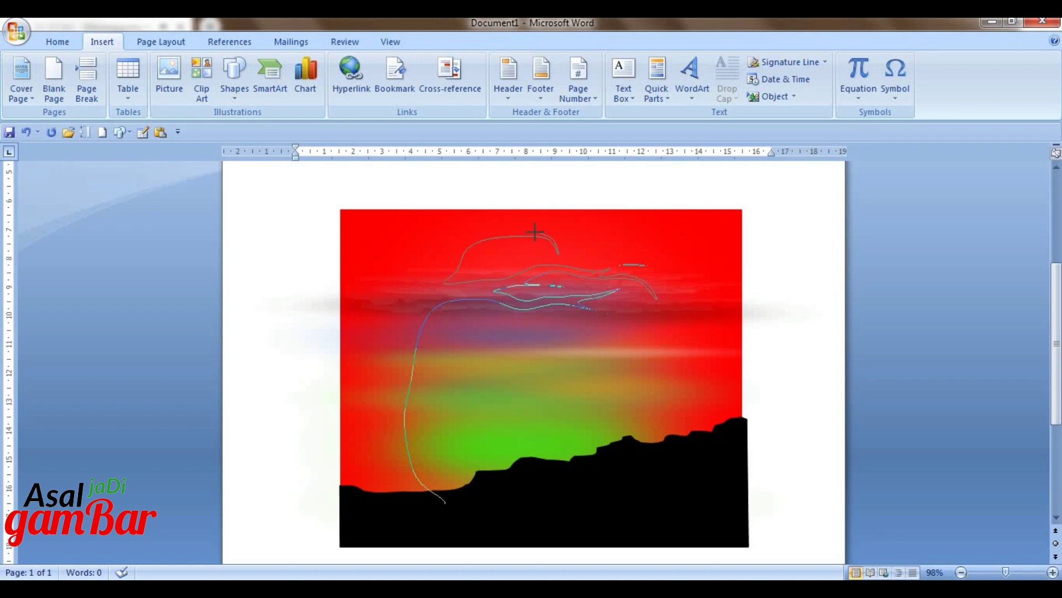
pyautogui.moveTo(570, 211); pyautogui.dragTo(585, 193)
pyautogui.moveTo(446, 218); pyautogui.dragTo(446, 196)
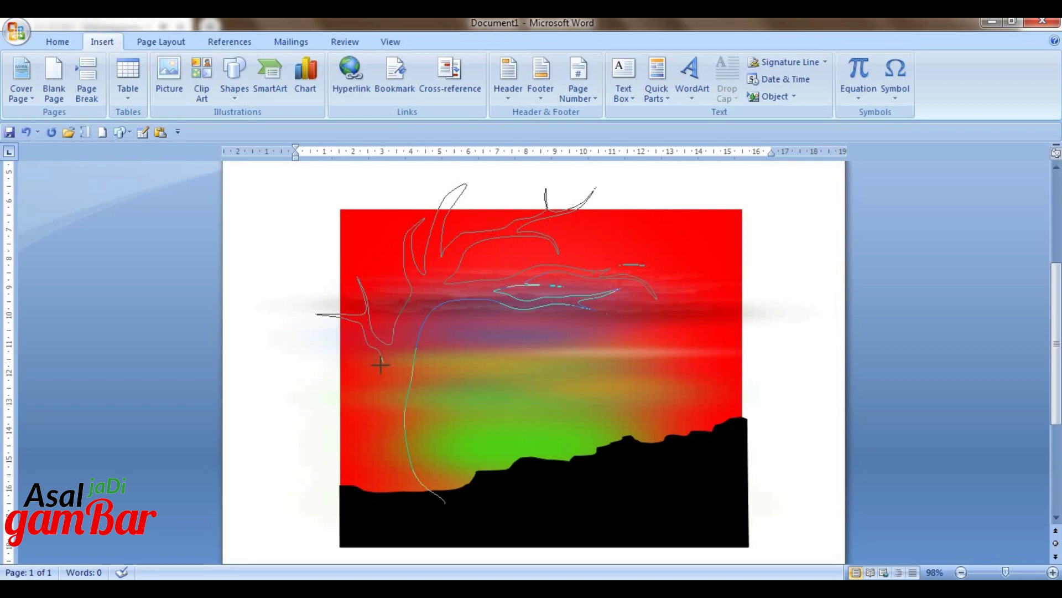
pyautogui.moveTo(412, 502); pyautogui.dragTo(445, 502)
# Step: Fill the tree with black and remove its outline
pyautogui.click(506, 62)
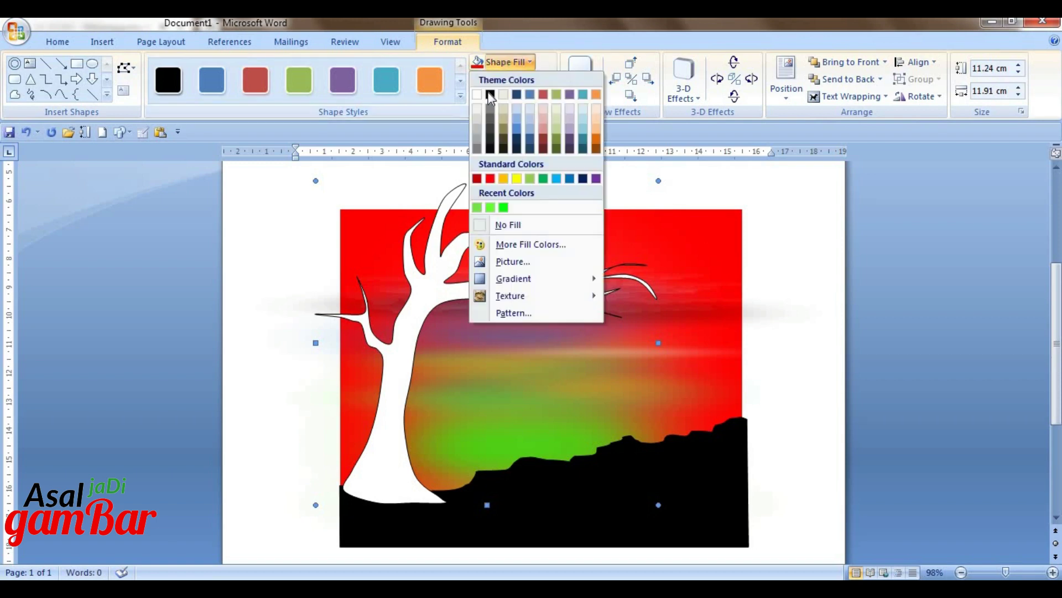
pyautogui.click(490, 98)
pyautogui.click(520, 79)
pyautogui.click(518, 242)
# Step: Draw a thin curved twig hanging from the tree's lower right branch and thicken its line
pyautogui.click(61, 94)
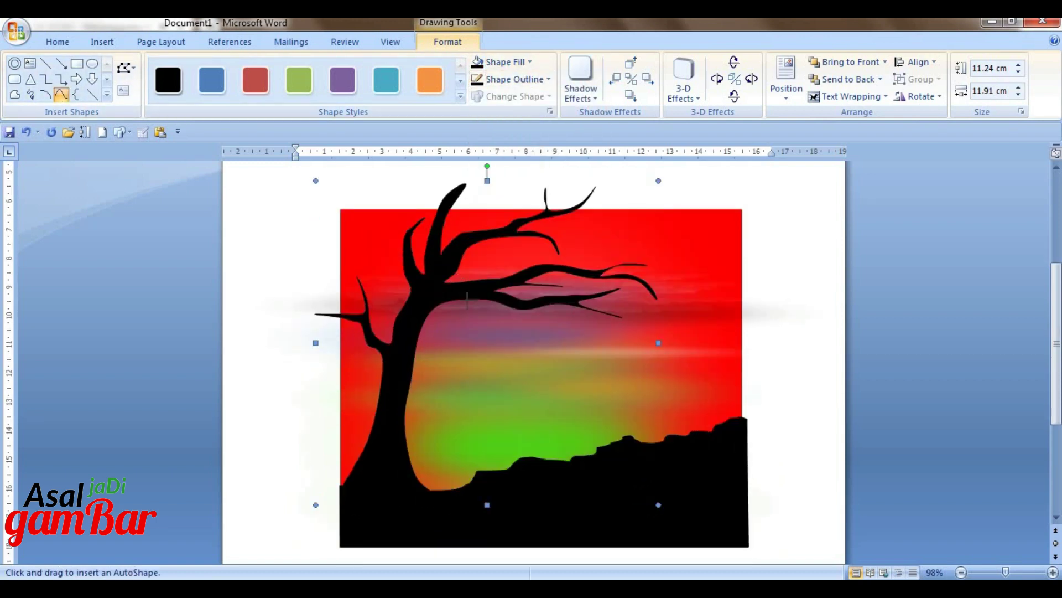
pyautogui.click(594, 333)
pyautogui.click(624, 325)
pyautogui.doubleClick(656, 336)
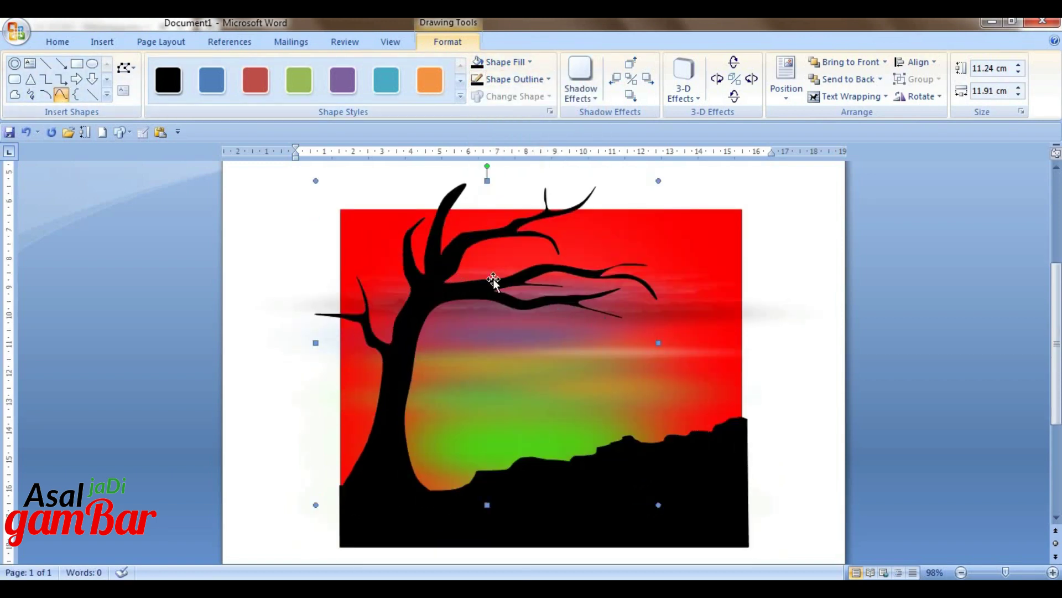
pyautogui.click(520, 79)
pyautogui.moveTo(498, 278)
pyautogui.click(664, 350)
# Step: Draw more thin forked twigs branching out from the tree, including one about 0.4 by 1.63 cm off the hanging twig
pyautogui.click(61, 95)
pyautogui.click(623, 324)
pyautogui.click(644, 315)
pyautogui.doubleClick(668, 317)
pyautogui.click(61, 95)
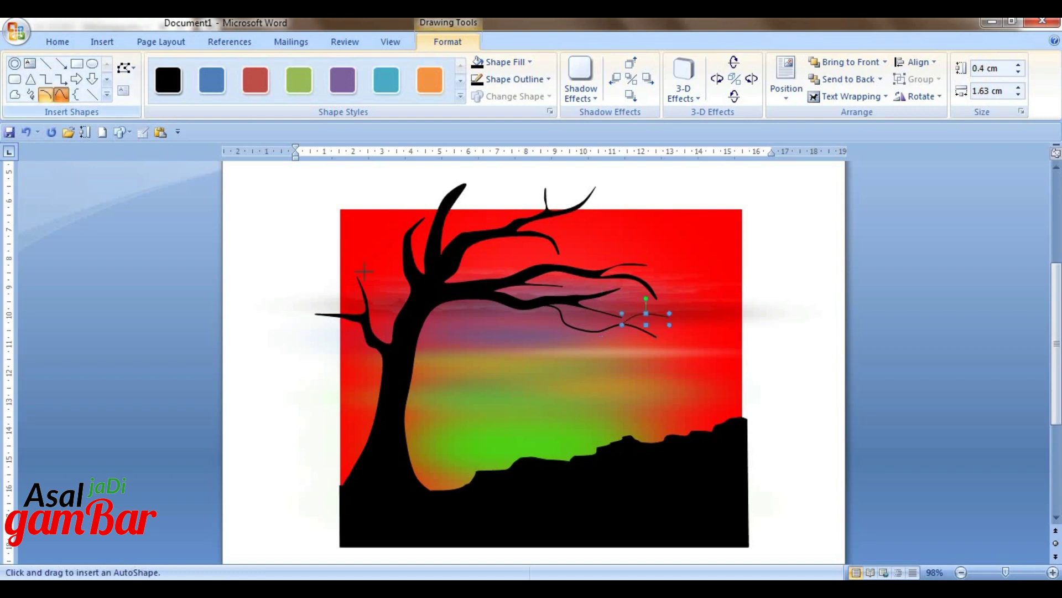
pyautogui.click(596, 331)
pyautogui.doubleClick(607, 337)
pyautogui.click(59, 96)
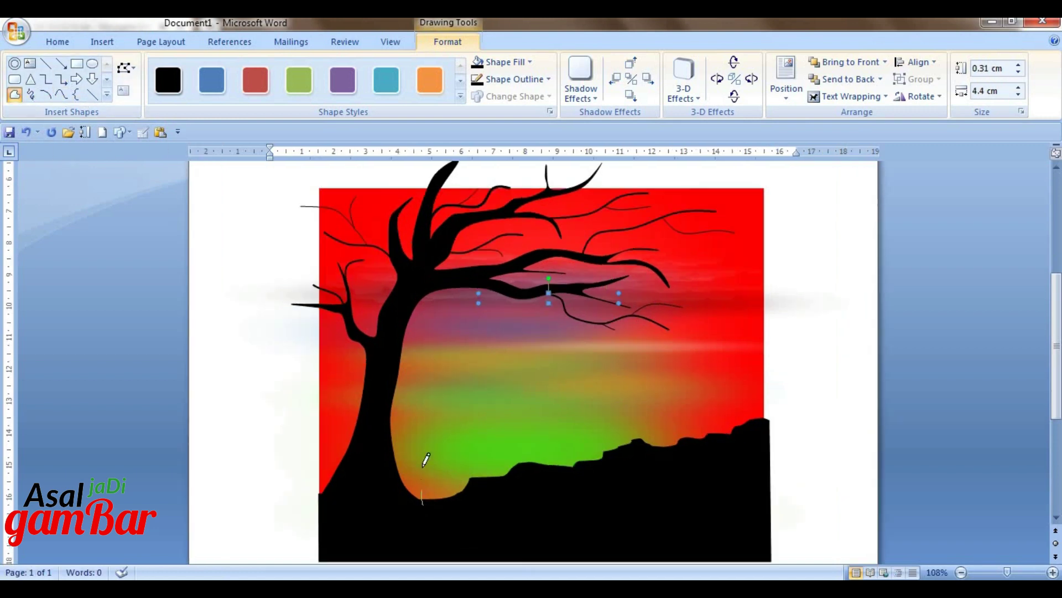
# Step: Draw a small freeform grass tuft at the foot of the tree, about 1.79 cm high and 0.65 cm wide, and fill it with black
pyautogui.moveTo(427, 501)
pyautogui.mouseDown()
pyautogui.moveTo(416, 508)
pyautogui.moveTo(427, 485)
pyautogui.mouseUp()
pyautogui.click(478, 62)
# Step: Draw a closed curve of a standing deer with forelegs, belly, one hind leg, back and head, about 8.97 cm high and 10.56 cm wide
pyautogui.click(60, 96)
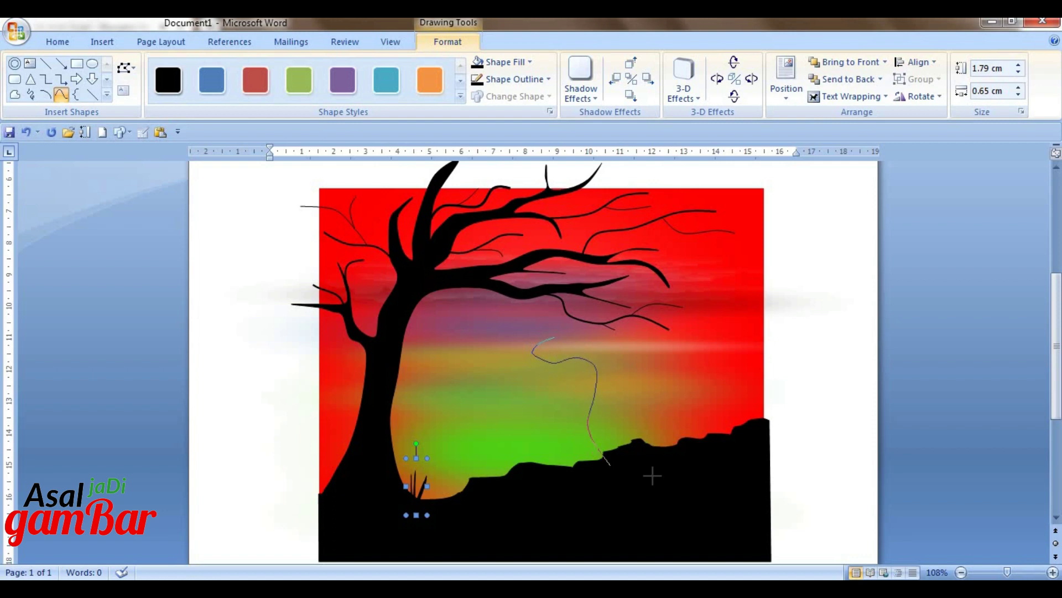
pyautogui.click(640, 557)
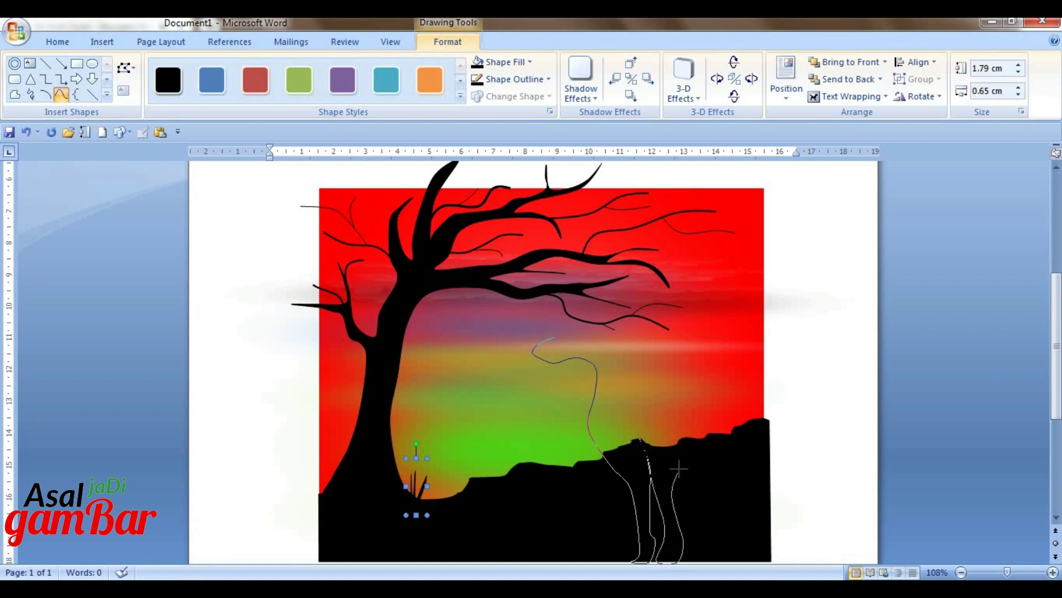
pyautogui.click(710, 474)
pyautogui.click(796, 438)
pyautogui.click(821, 472)
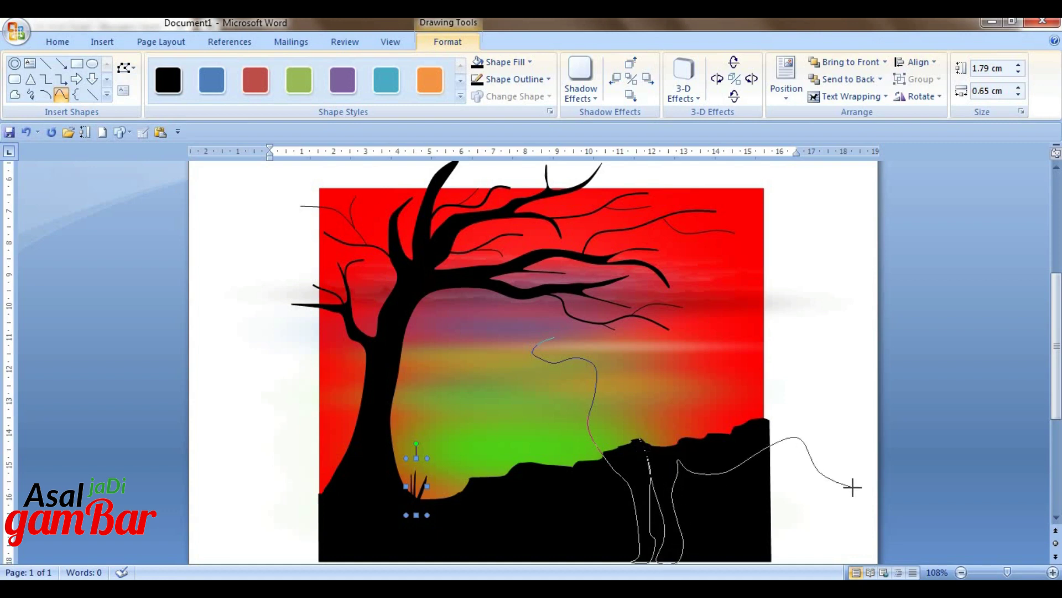
pyautogui.click(847, 484)
pyautogui.click(842, 531)
pyautogui.click(843, 558)
pyautogui.click(839, 562)
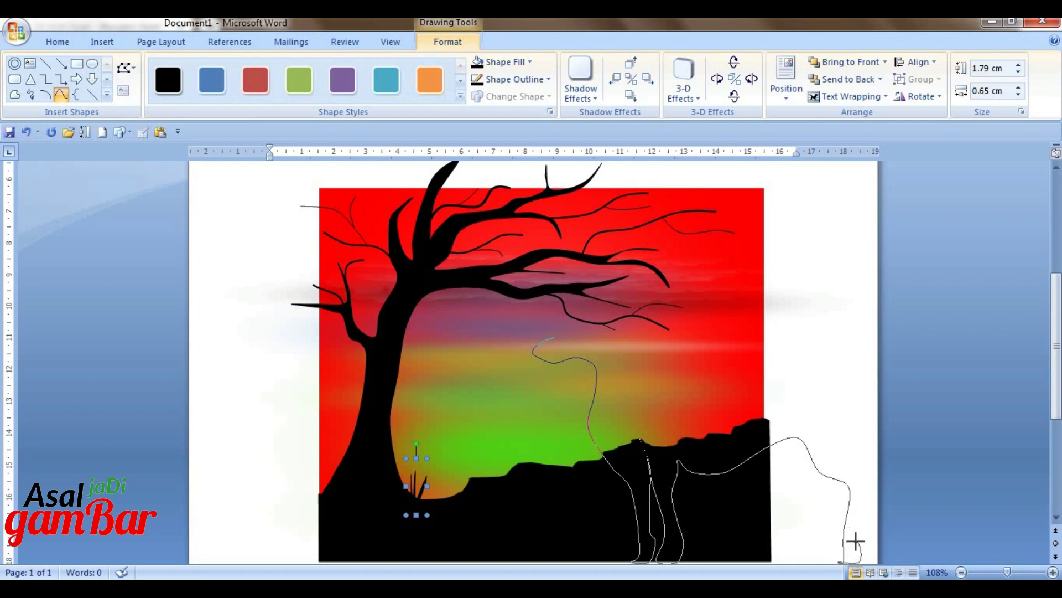
pyautogui.click(860, 464)
pyautogui.click(860, 412)
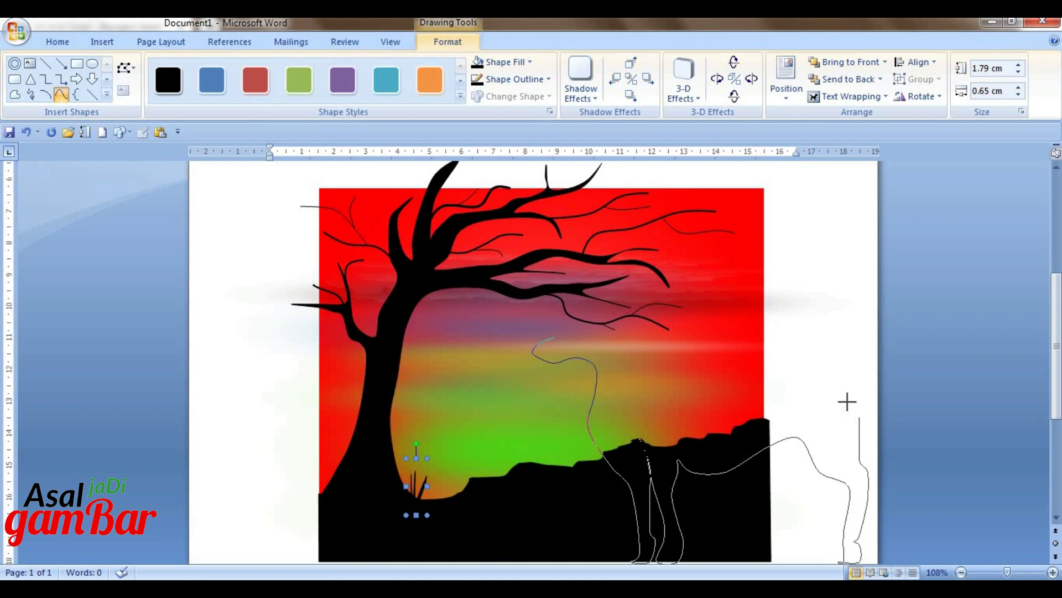
pyautogui.click(837, 365)
pyautogui.click(707, 363)
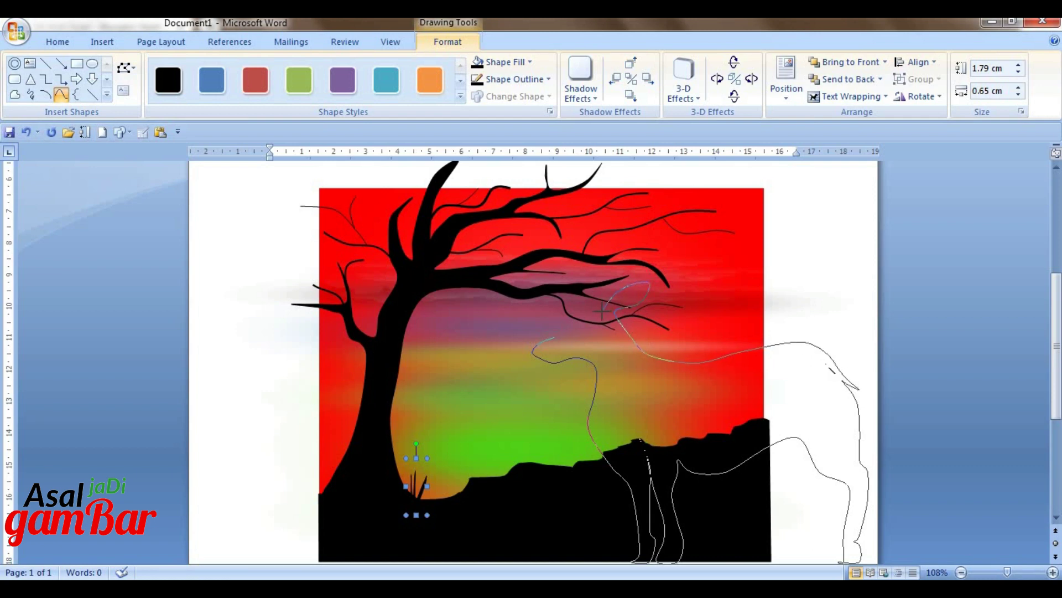
pyautogui.click(553, 331)
# Step: Draw the deer's second hind leg as a separate closed curve beside the first one
pyautogui.click(61, 94)
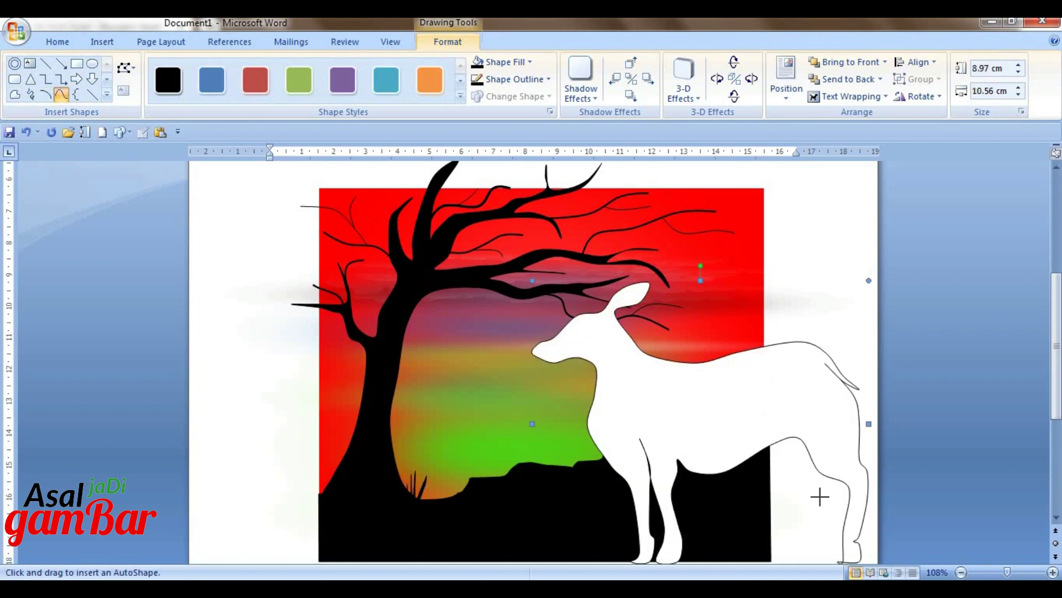
pyautogui.click(823, 489)
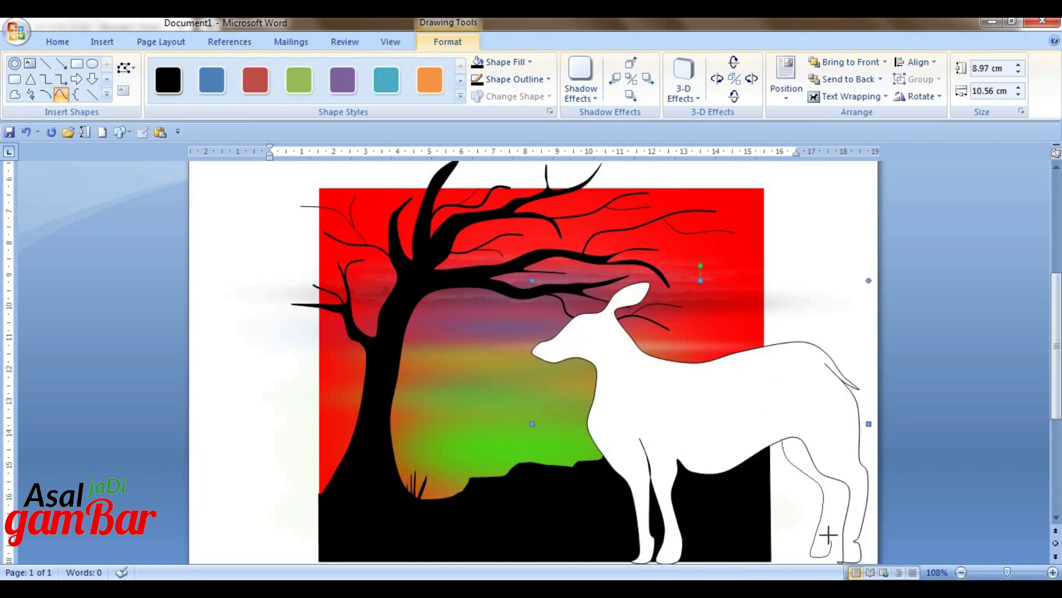
pyautogui.click(841, 483)
pyautogui.click(808, 411)
pyautogui.click(781, 440)
# Step: Group the deer's body with the separate hind leg and fill the group with black
pyautogui.keyDown('shift'); pyautogui.click(792, 382); pyautogui.keyUp('shift')
pyautogui.click(915, 79)
pyautogui.click(919, 95)
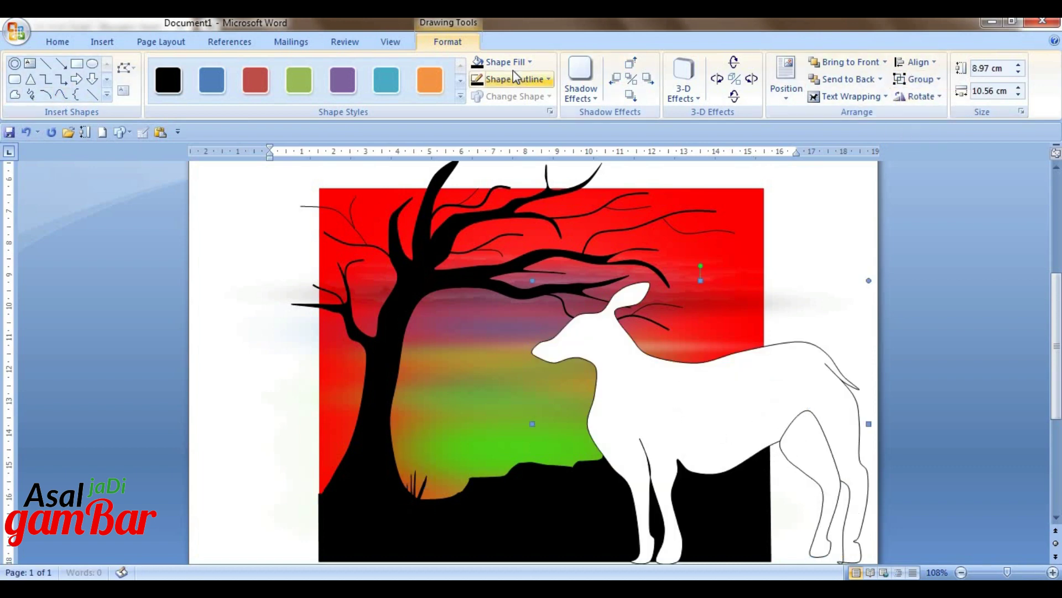
pyautogui.click(478, 62)
# Step: Shrink the deer group to about 3.16 cm high and 4.38 cm wide and stand it on the hill's ridge
pyautogui.moveTo(832, 299); pyautogui.dragTo(672, 466)
pyautogui.moveTo(632, 507); pyautogui.dragTo(585, 406)
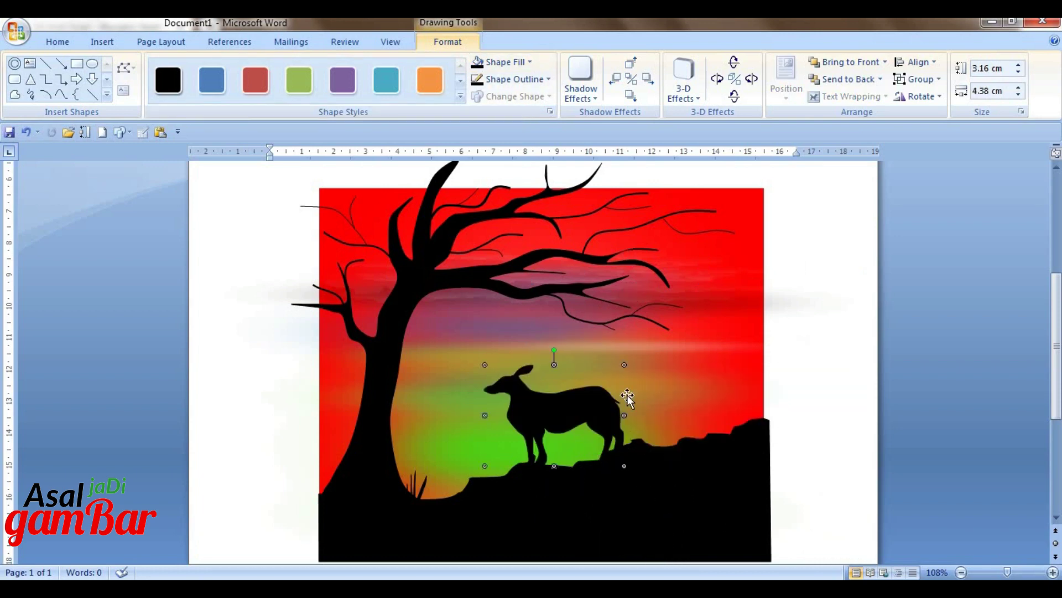
pyautogui.click(483, 440)
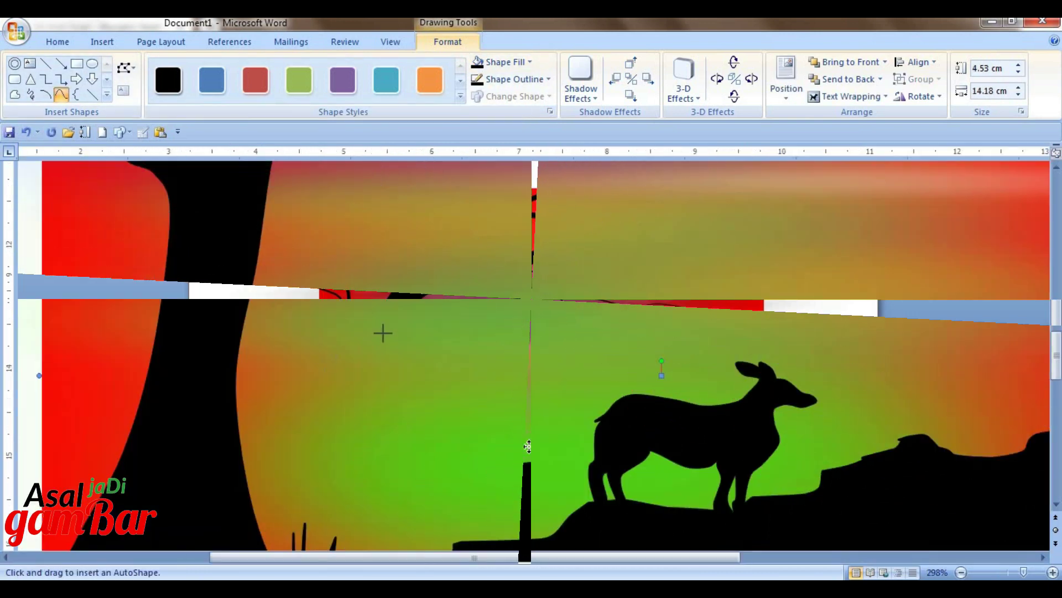
# Step: Draw a branching antler as a closed curve about 1.91 cm high and 2.17 cm wide and fill it with black
pyautogui.click(442, 375)
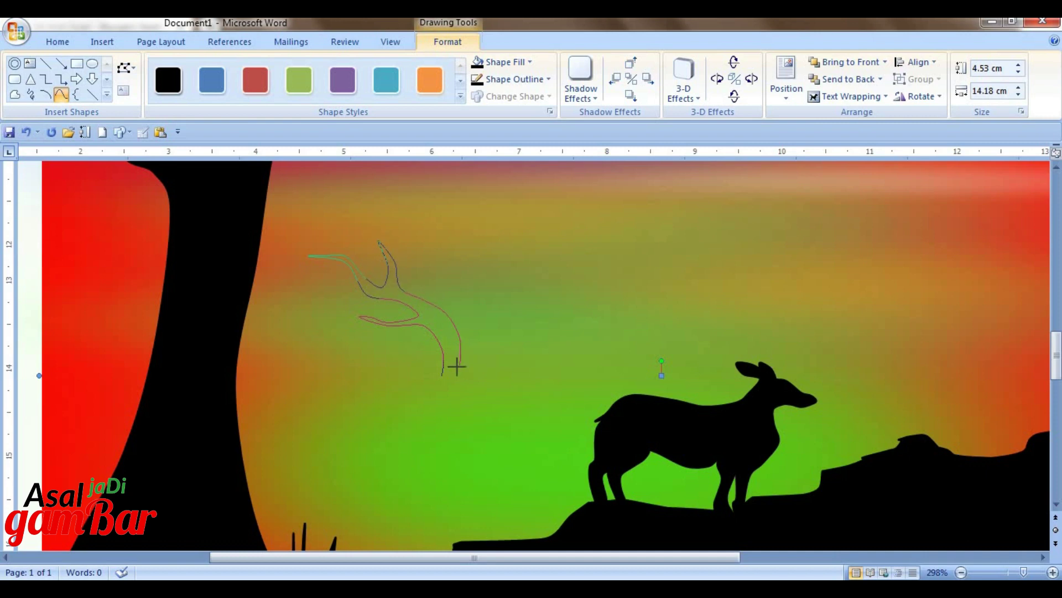
pyautogui.click(441, 374)
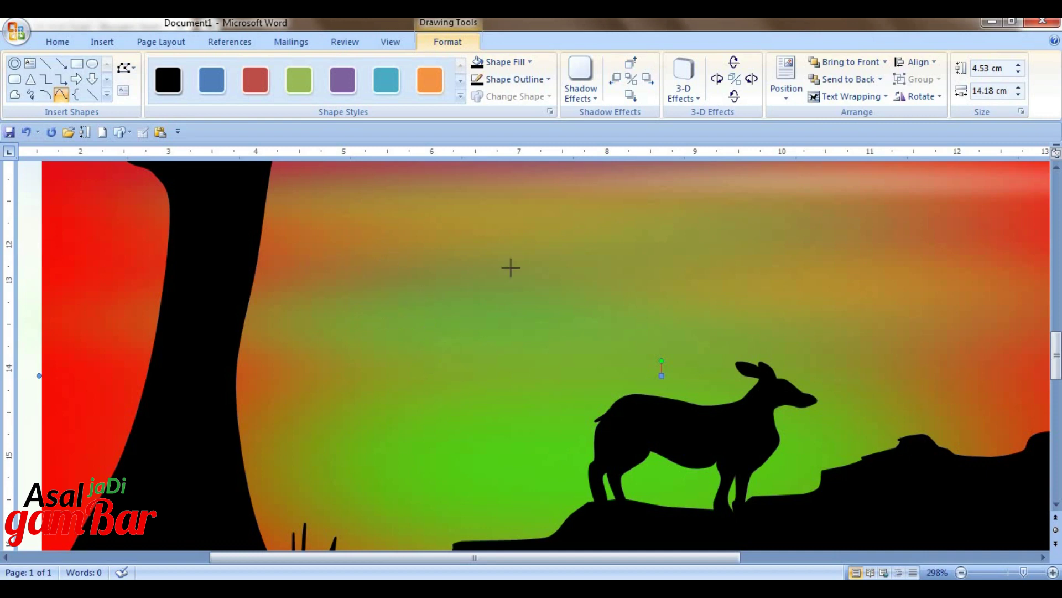
pyautogui.click(479, 62)
# Step: Shrink the antler to about 0.71 cm high and 0.66 cm wide and place it on the deer's head
pyautogui.moveTo(305, 240); pyautogui.dragTo(376, 355)
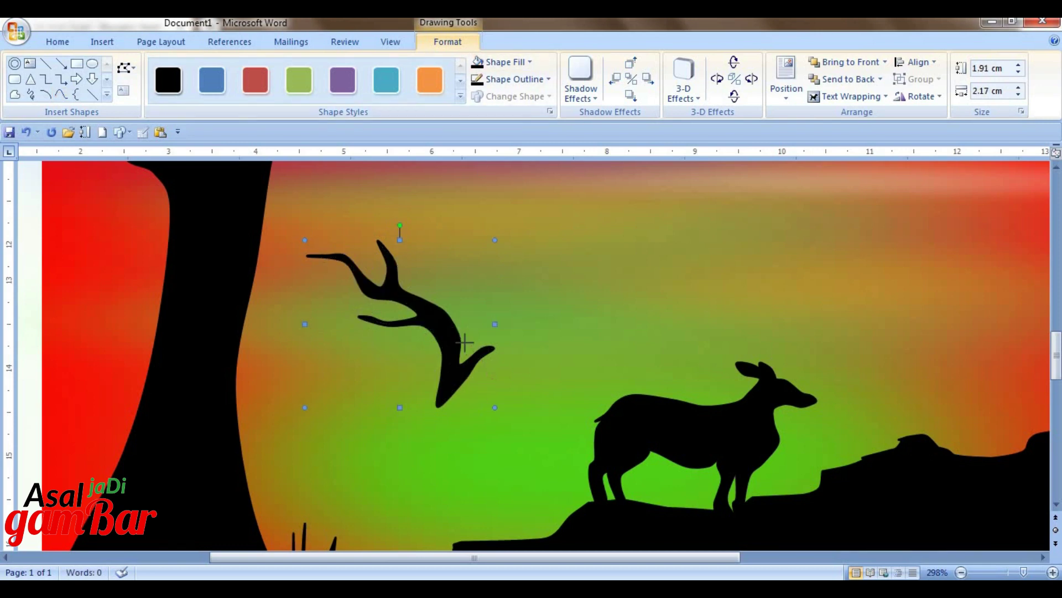
pyautogui.moveTo(465, 342); pyautogui.dragTo(451, 326)
pyautogui.moveTo(483, 379); pyautogui.dragTo(762, 317)
pyautogui.moveTo(824, 380); pyautogui.dragTo(761, 356)
# Step: Draw a second branching antler as a closed curve about 2.25 cm high and 1.47 cm wide and fill it with black
pyautogui.click(61, 95)
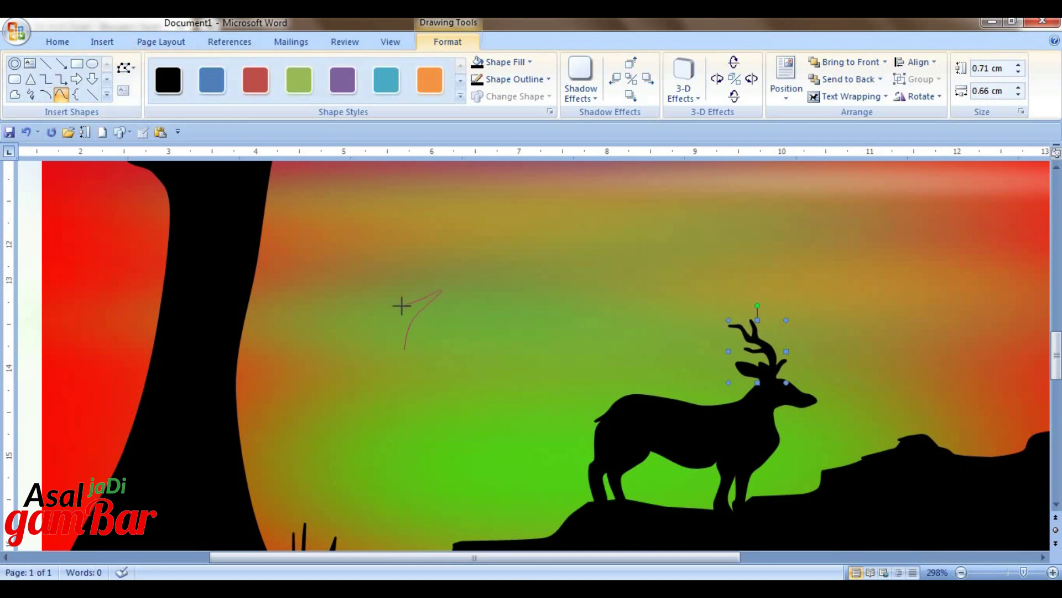
pyautogui.click(410, 279)
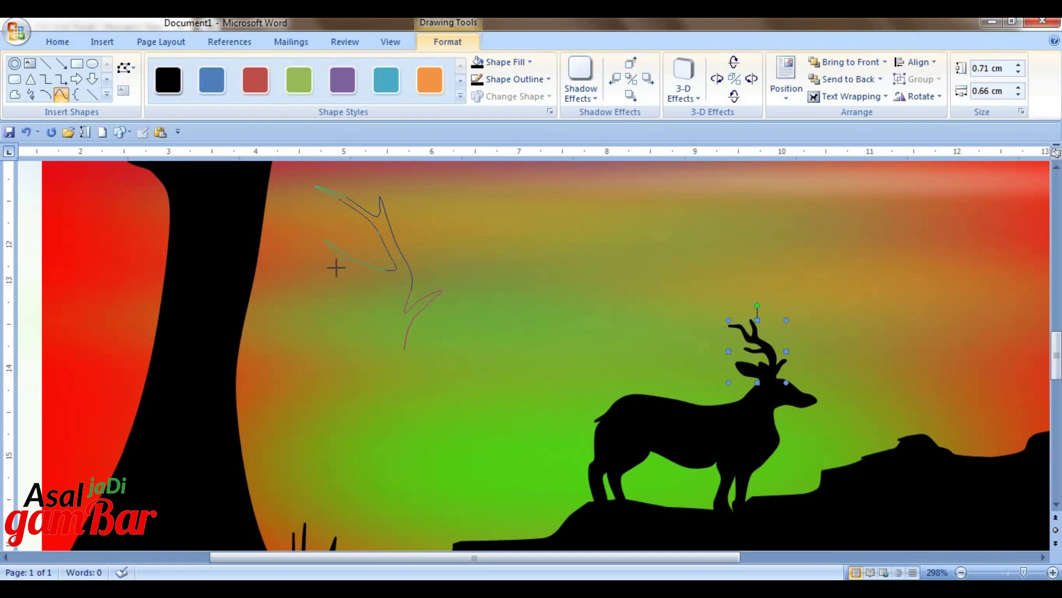
pyautogui.doubleClick(349, 382)
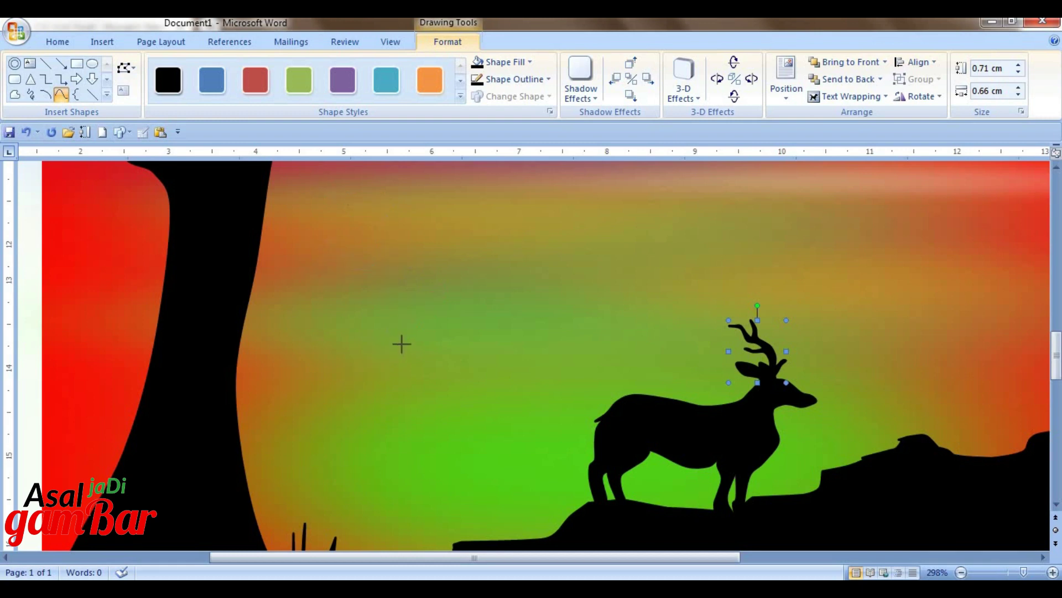
pyautogui.click(477, 62)
# Step: Shrink the second antler to about 0.71 cm high and 0.45 cm wide and place it beside the first on the deer's head
pyautogui.moveTo(442, 186); pyautogui.dragTo(359, 284)
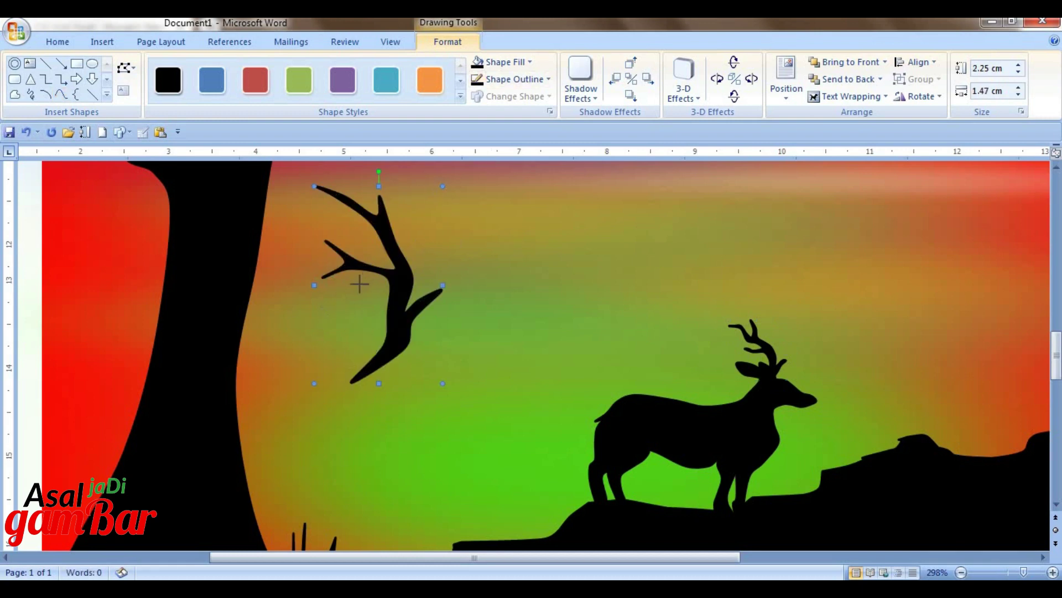
pyautogui.moveTo(442, 186); pyautogui.dragTo(353, 311)
pyautogui.moveTo(340, 362); pyautogui.dragTo(788, 355)
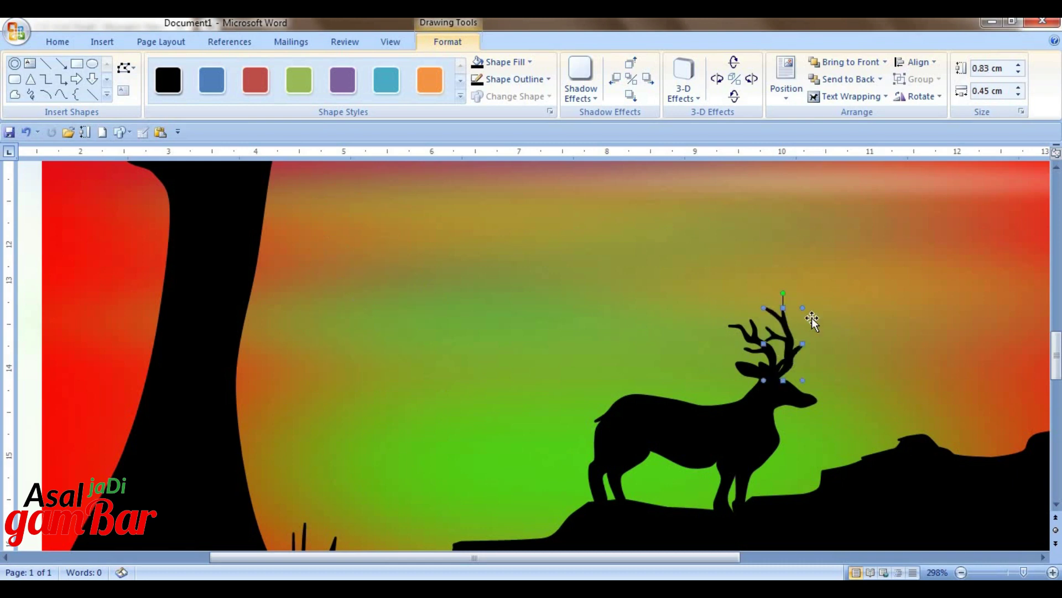
pyautogui.moveTo(803, 307); pyautogui.dragTo(803, 317)
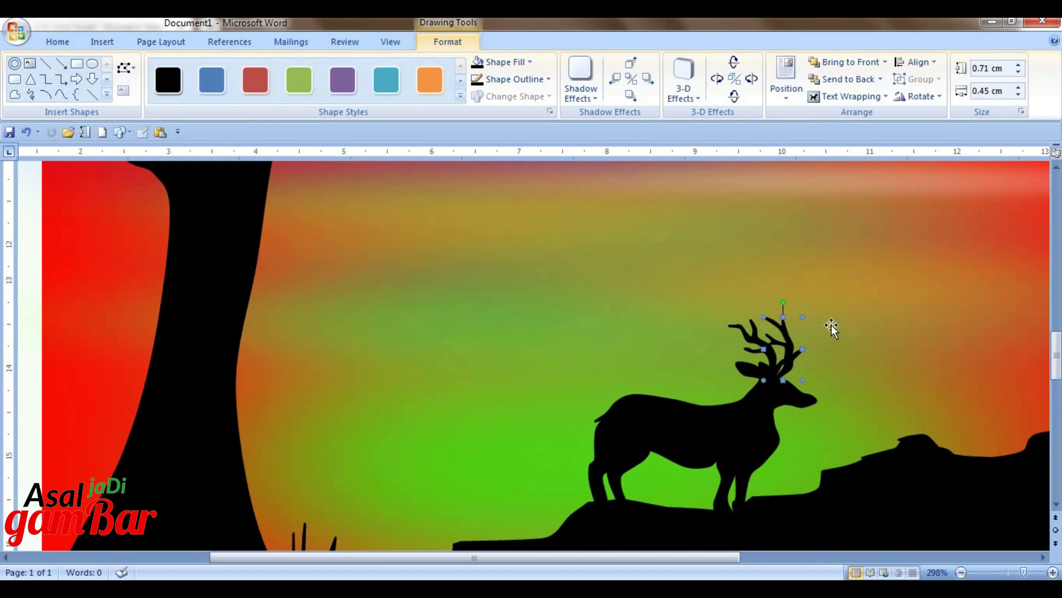
# Step: Draw a curved tail on the deer's rump as a closed curve and fill it with black without an outline
pyautogui.click(60, 95)
pyautogui.click(614, 416)
pyautogui.click(634, 395)
pyautogui.click(478, 63)
pyautogui.click(477, 81)
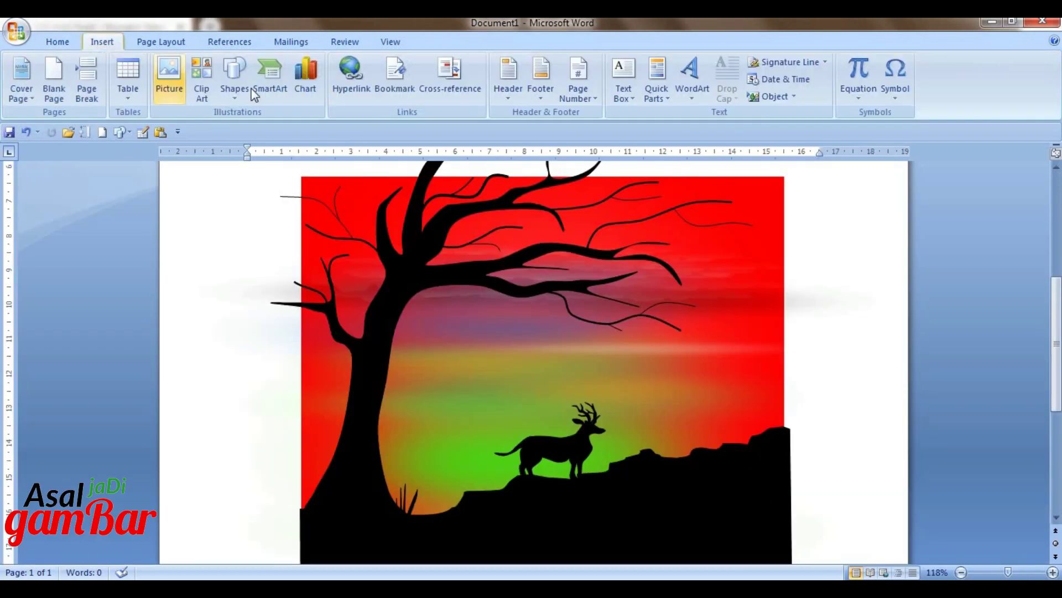
# Step: Draw a wavy lower branch from the trunk, about 1.51 cm high and 4.23 cm wide, and fill it with black without an outline
pyautogui.click(234, 78)
pyautogui.click(320, 160)
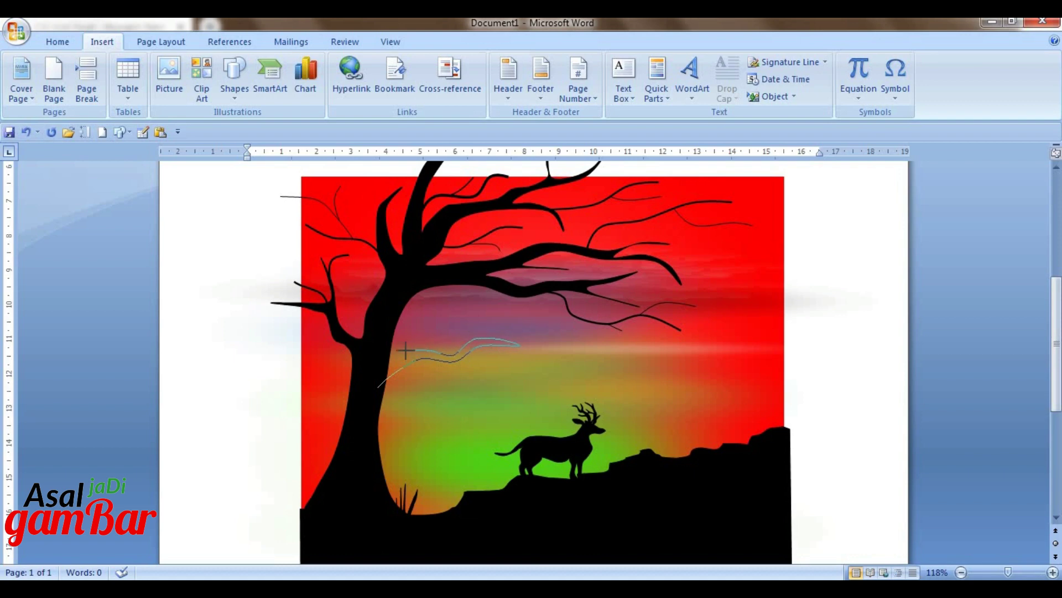
pyautogui.click(378, 388)
pyautogui.click(478, 63)
pyautogui.click(477, 79)
# Step: Draw a thin twig curve about 2.27 cm wide rising from the lower branch and set its line weight to 1½ pt
pyautogui.click(60, 94)
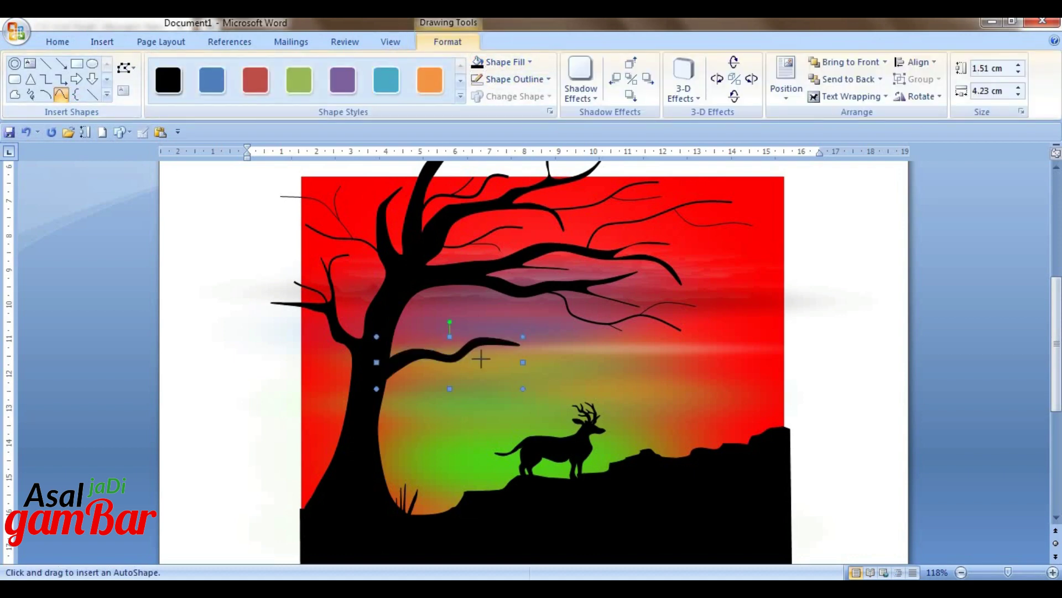
pyautogui.click(495, 338)
pyautogui.doubleClick(574, 324)
pyautogui.click(513, 81)
pyautogui.moveTo(509, 278)
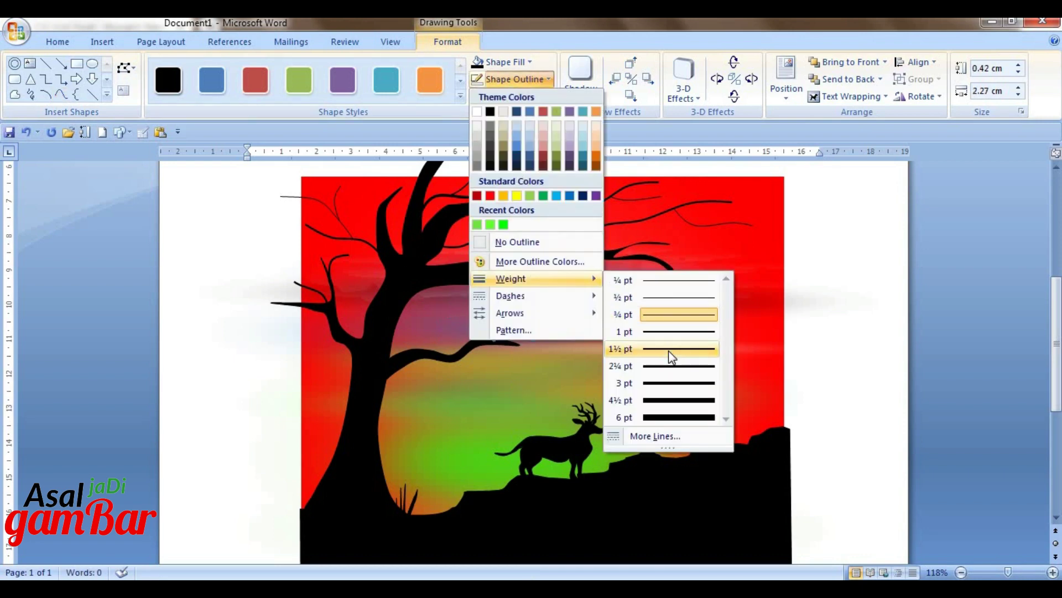
pyautogui.click(671, 352)
# Step: Extend the lower branch's tip with a twig curve about 2.75 cm wide and set its line weight to 1½ pt
pyautogui.click(61, 94)
pyautogui.click(514, 346)
pyautogui.doubleClick(607, 345)
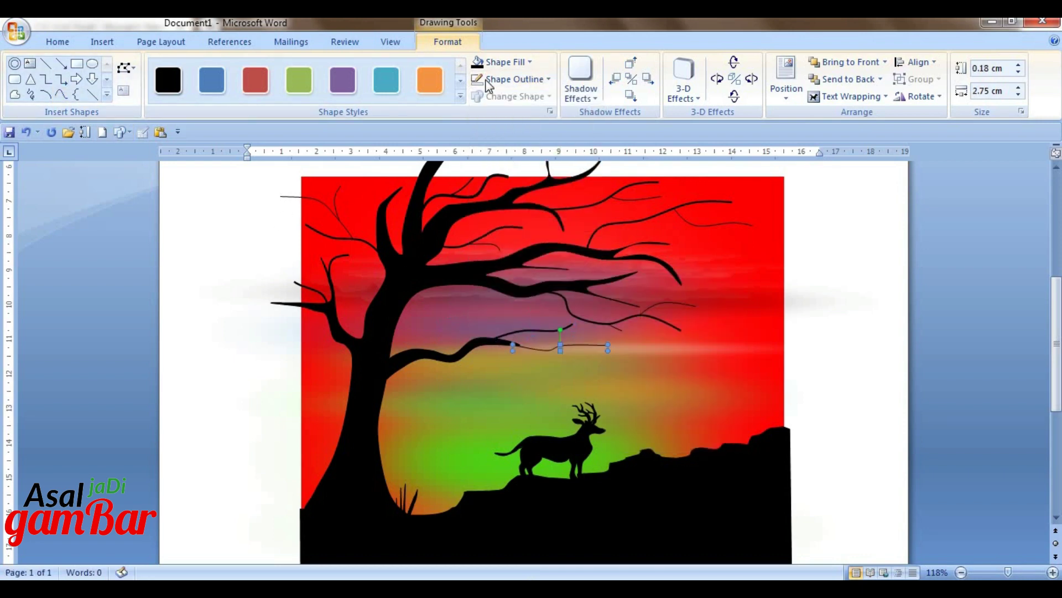
pyautogui.click(549, 79)
pyautogui.moveTo(546, 281)
pyautogui.click(659, 343)
# Step: Add a small side twig about 0.45 cm high and 0.86 cm wide to the upper twig of the lower branch
pyautogui.click(60, 95)
pyautogui.click(527, 330)
pyautogui.doubleClick(557, 315)
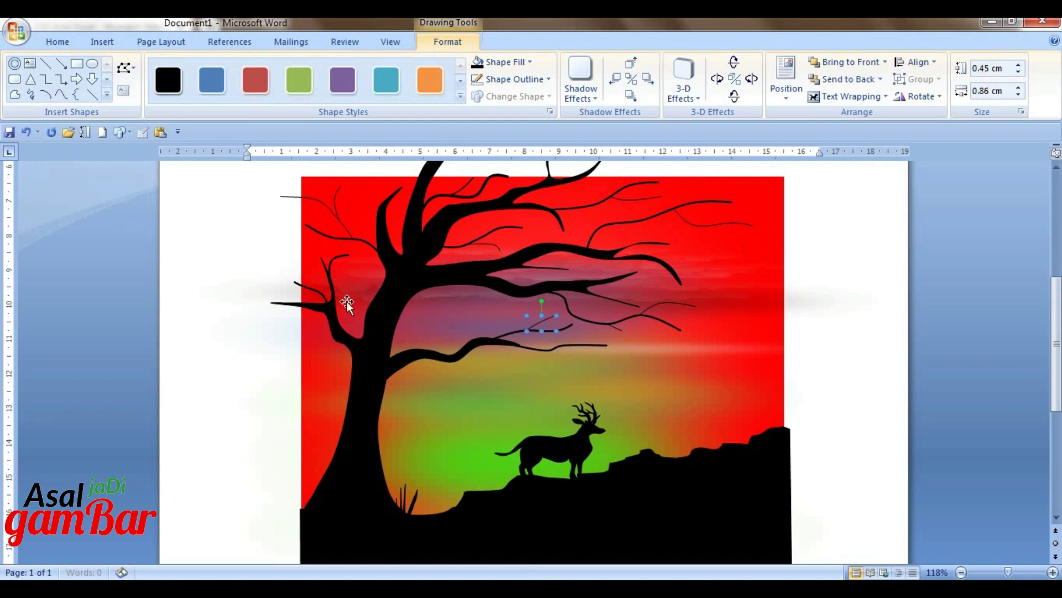
# Step: Duplicate the red background rectangle and change the copy's shape to a donut
pyautogui.click(497, 311)
pyautogui.click(92, 63)
pyautogui.scroll(-1, 470, 271)
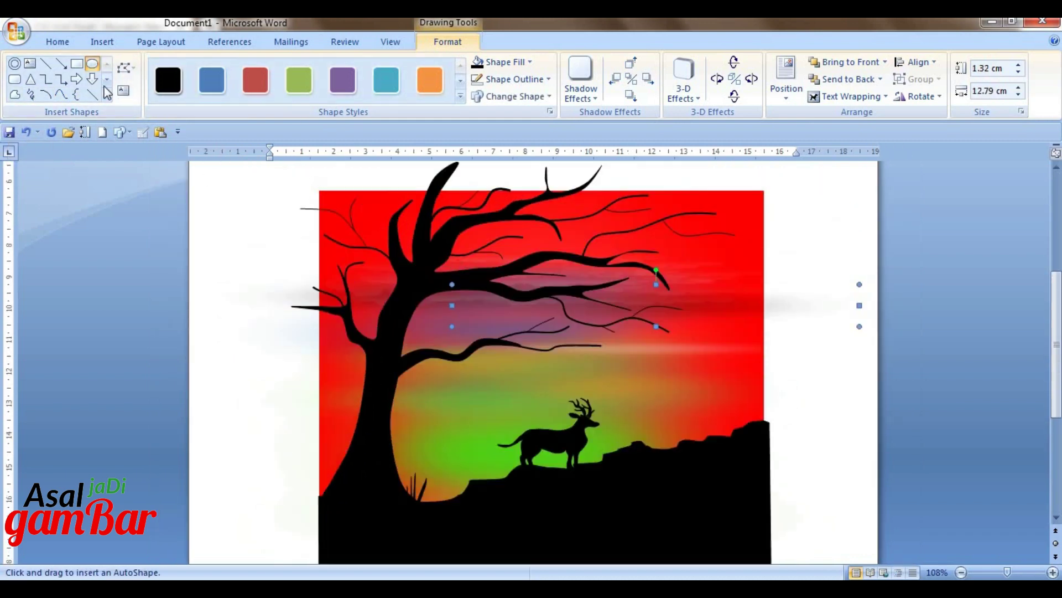
pyautogui.click(93, 64)
pyautogui.click(325, 193)
pyautogui.click(344, 224)
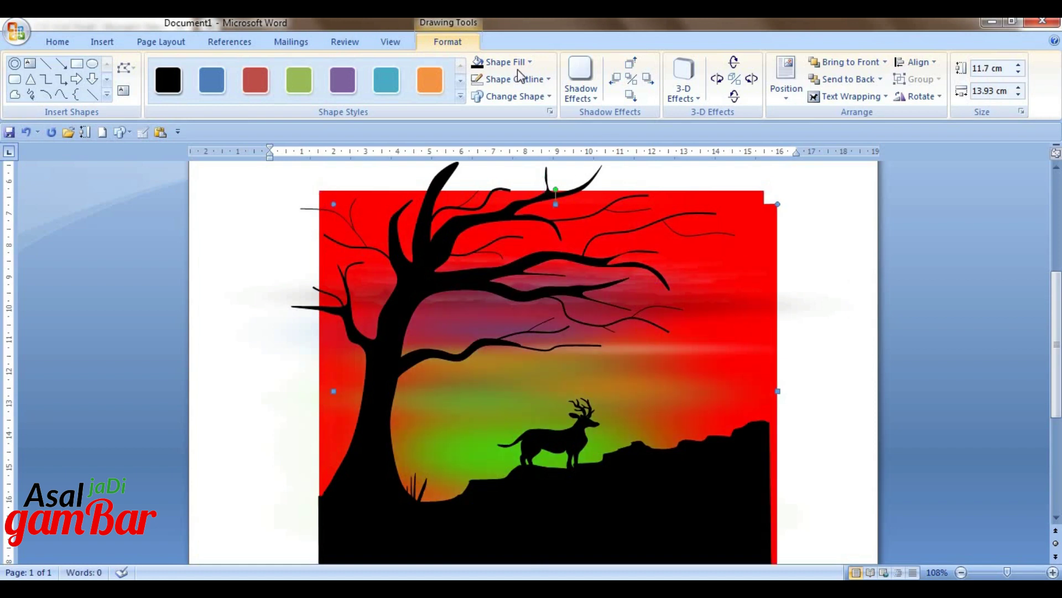
pyautogui.click(514, 96)
pyautogui.click(555, 145)
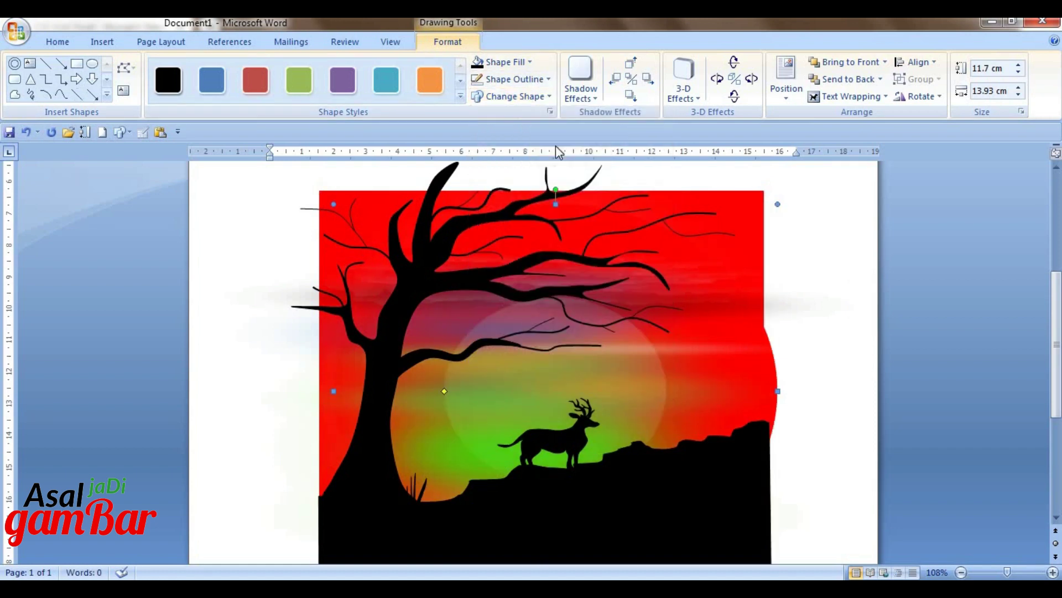
# Step: Enlarge the red donut to about 14.63 cm high and 16.17 cm wide around the scene
pyautogui.scroll(-1, 465, 244)
pyautogui.moveTo(297, 348); pyautogui.dragTo(297, 349)
pyautogui.moveTo(777, 352); pyautogui.dragTo(816, 350)
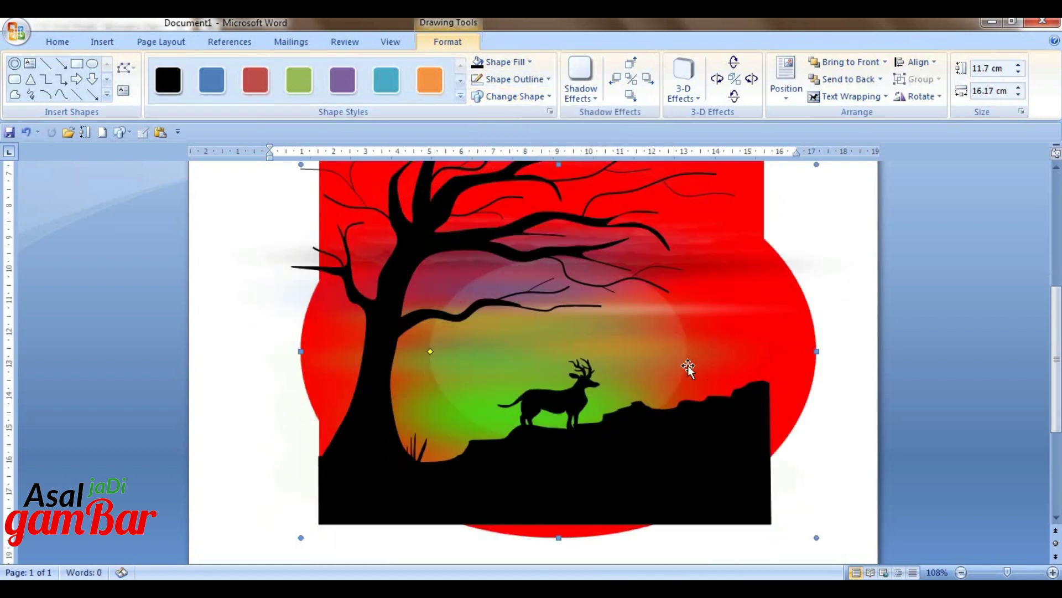
pyautogui.scroll(3, 648, 338)
pyautogui.moveTo(559, 284); pyautogui.dragTo(557, 222)
pyautogui.scroll(-4, 581, 255)
pyautogui.moveTo(559, 497); pyautogui.dragTo(554, 528)
pyautogui.scroll(3, 570, 513)
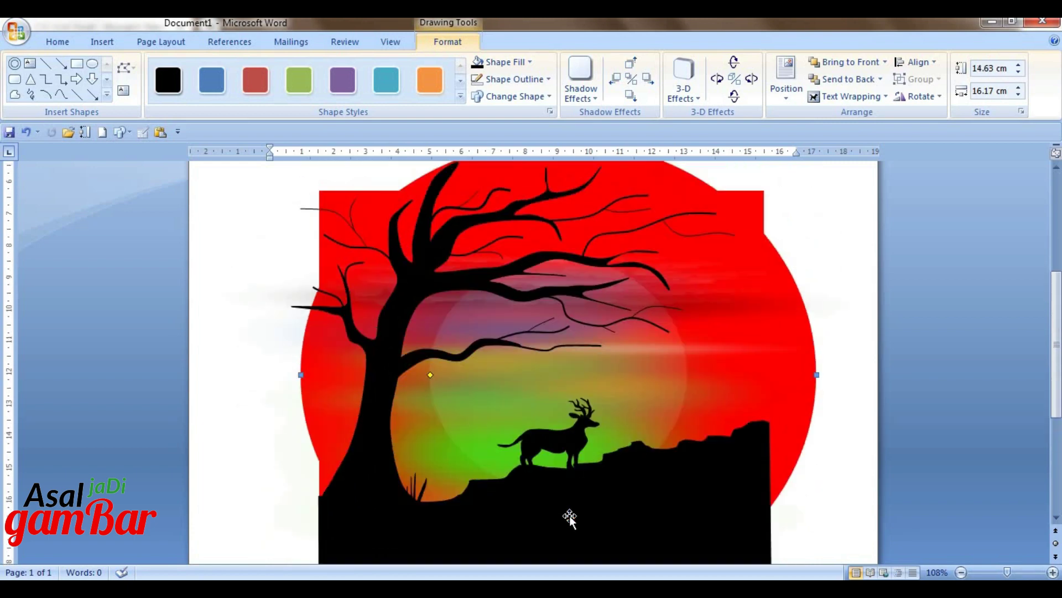
# Step: Duplicate the red donut, align the copy over the original and fill the copy with a very dark gray
pyautogui.click(329, 373)
pyautogui.click(775, 392)
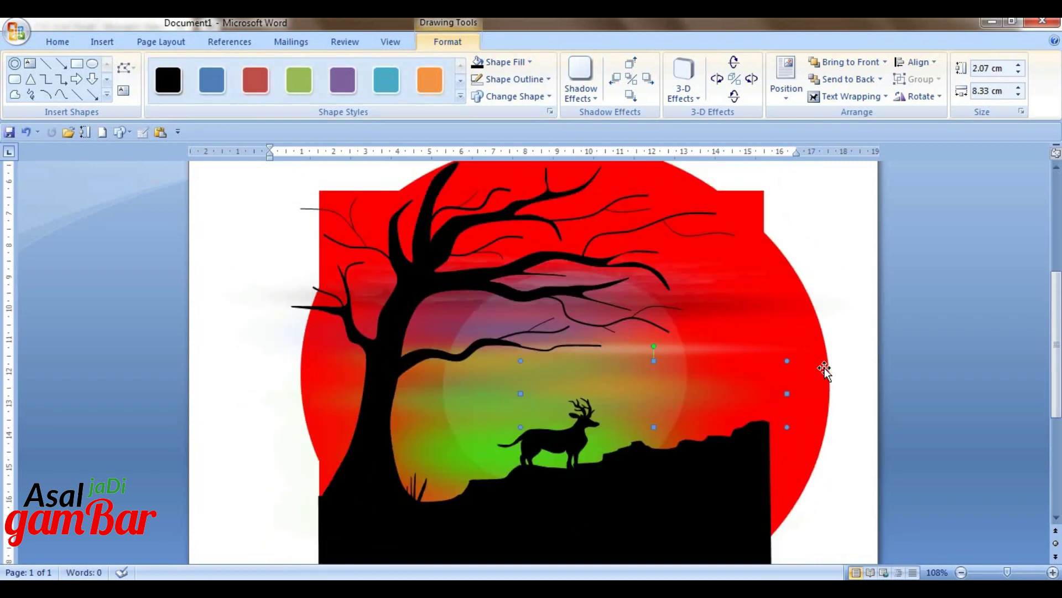
pyautogui.moveTo(824, 370); pyautogui.dragTo(811, 359)
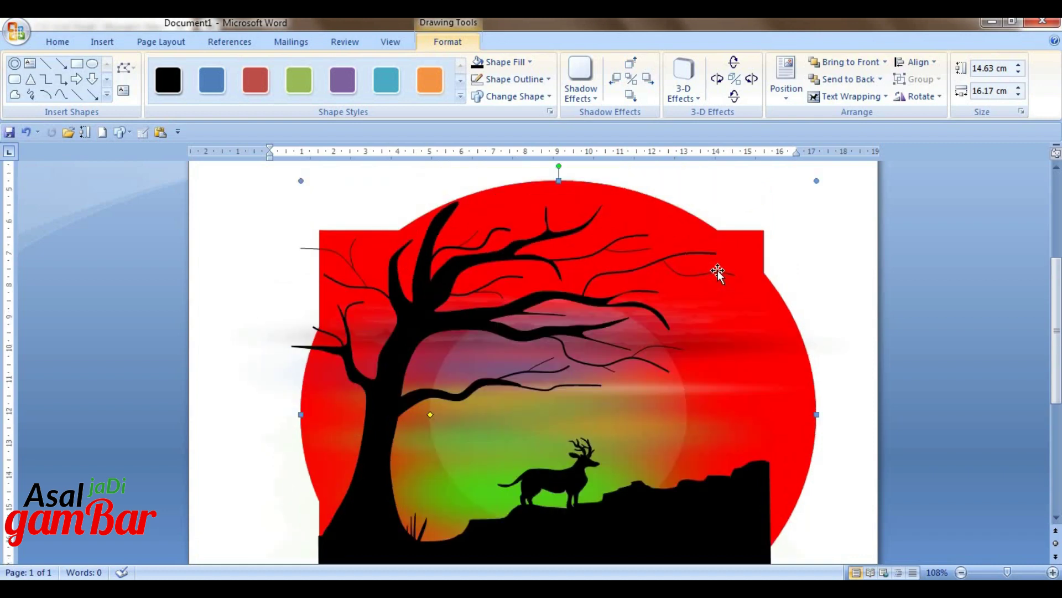
pyautogui.click(500, 62)
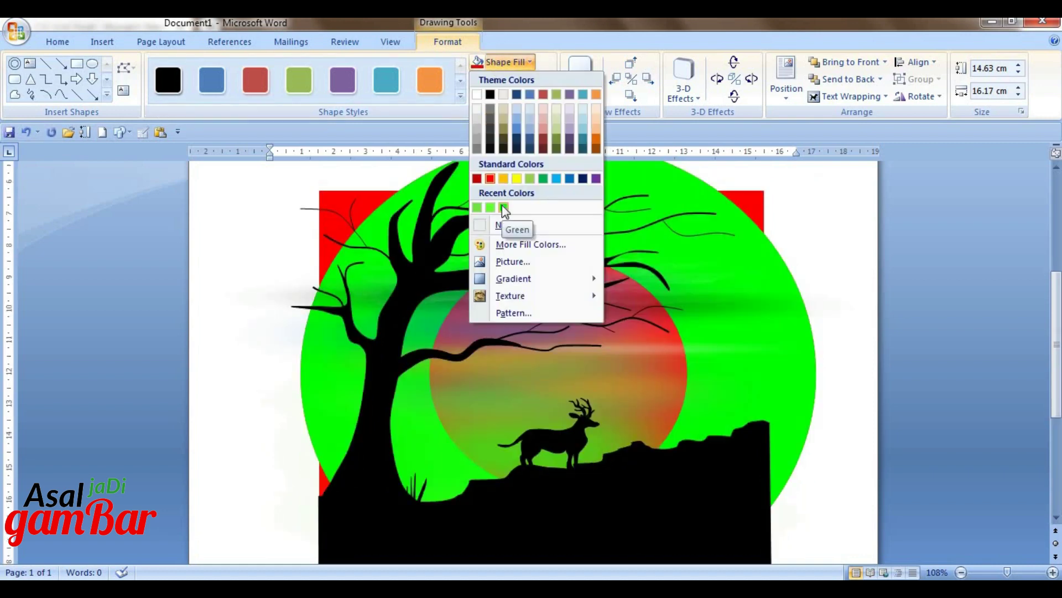
pyautogui.click(490, 142)
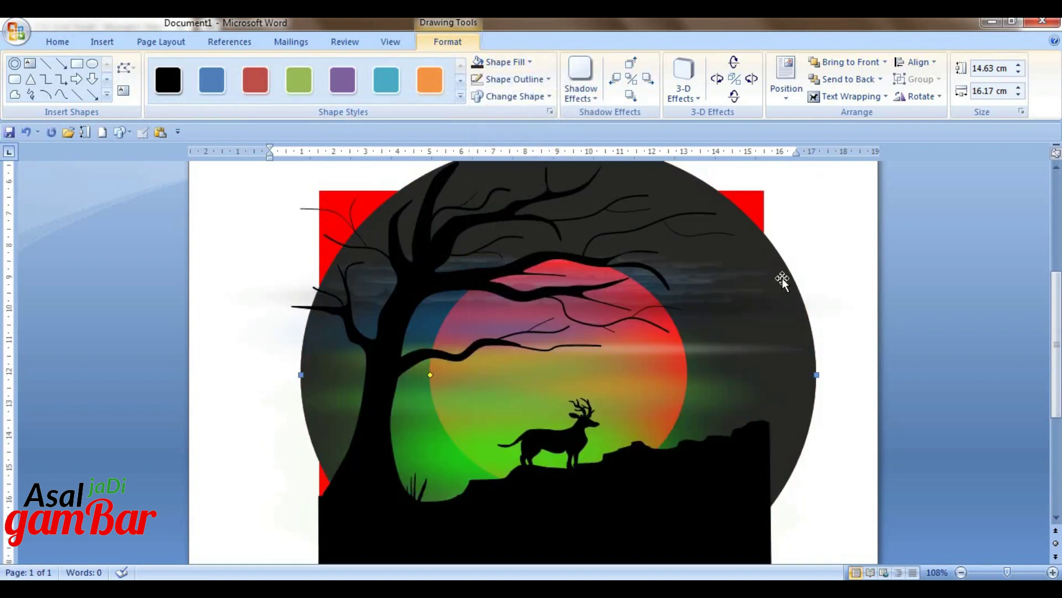
# Step: Draw another donut over the whole scene and stretch it to about 15.6 cm high and 20.78 cm wide
pyautogui.click(15, 64)
pyautogui.moveTo(301, 178)
pyautogui.mouseDown()
pyautogui.moveTo(747, 553)
pyautogui.moveTo(822, 501)
pyautogui.mouseUp()
pyautogui.scroll(-3, 676, 414)
pyautogui.scroll(1, 698, 389)
pyautogui.scroll(1, 697, 390)
pyautogui.moveTo(556, 230); pyautogui.dragTo(541, 171)
pyautogui.moveTo(346, 371); pyautogui.dragTo(293, 380)
pyautogui.moveTo(766, 371); pyautogui.dragTo(828, 394)
pyautogui.scroll(-2, 652, 409)
pyautogui.moveTo(551, 483); pyautogui.dragTo(547, 527)
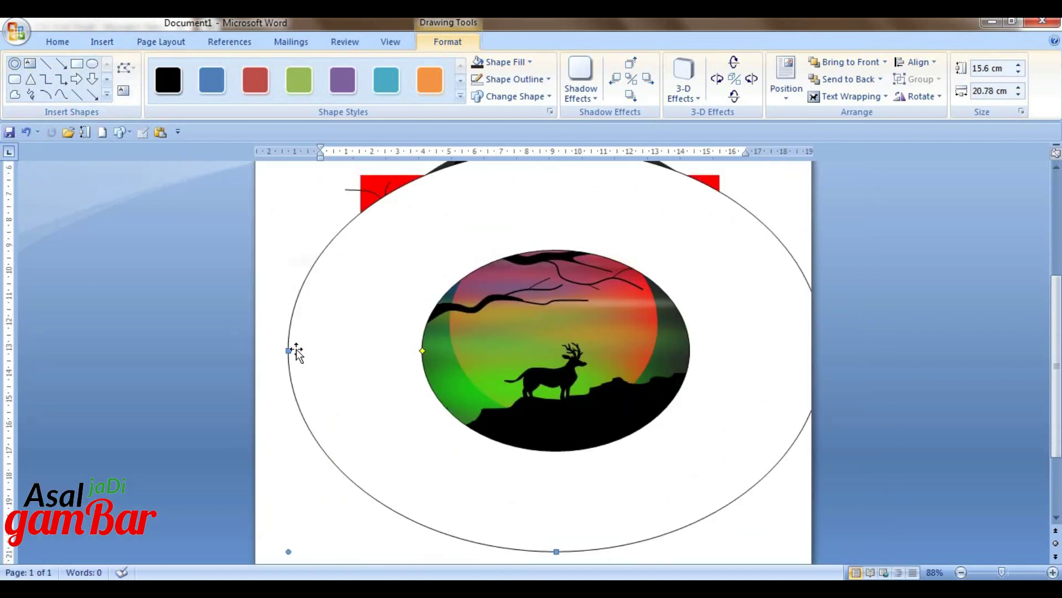
# Step: Set the new outer donut's height and width to 20 cm each
pyautogui.moveTo(292, 351); pyautogui.dragTo(259, 353)
pyautogui.scroll(3, 341, 363)
pyautogui.click(1009, 67)
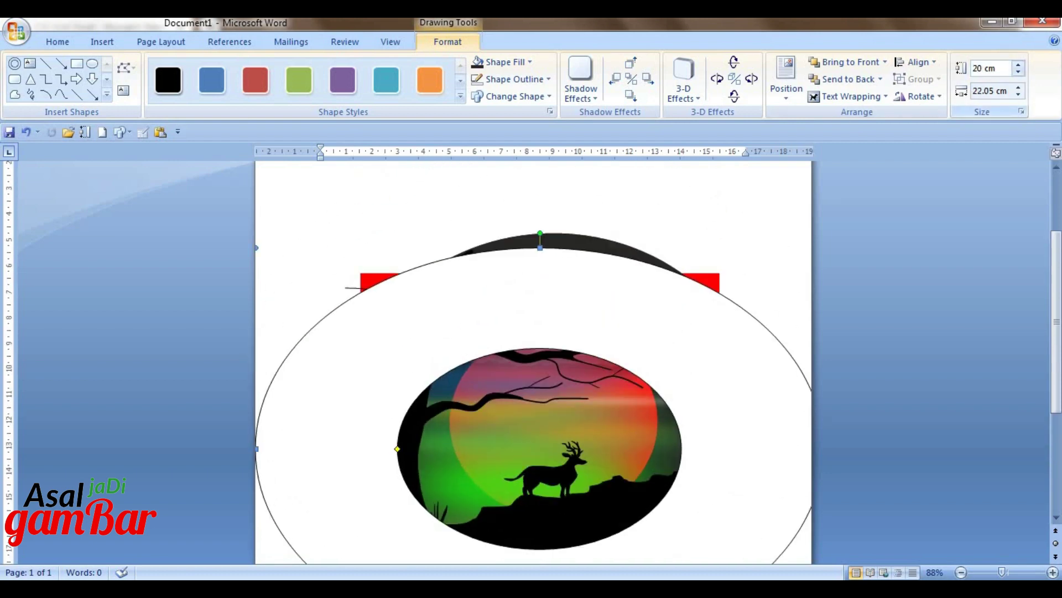
pyautogui.press('Tab')
pyautogui.write('20')
pyautogui.press('Return')
# Step: Centre the 20 cm donut over the scene and widen its hole to show more of the picture
pyautogui.scroll(-1, 597, 315)
pyautogui.moveTo(586, 315); pyautogui.dragTo(620, 268)
pyautogui.press('Right')
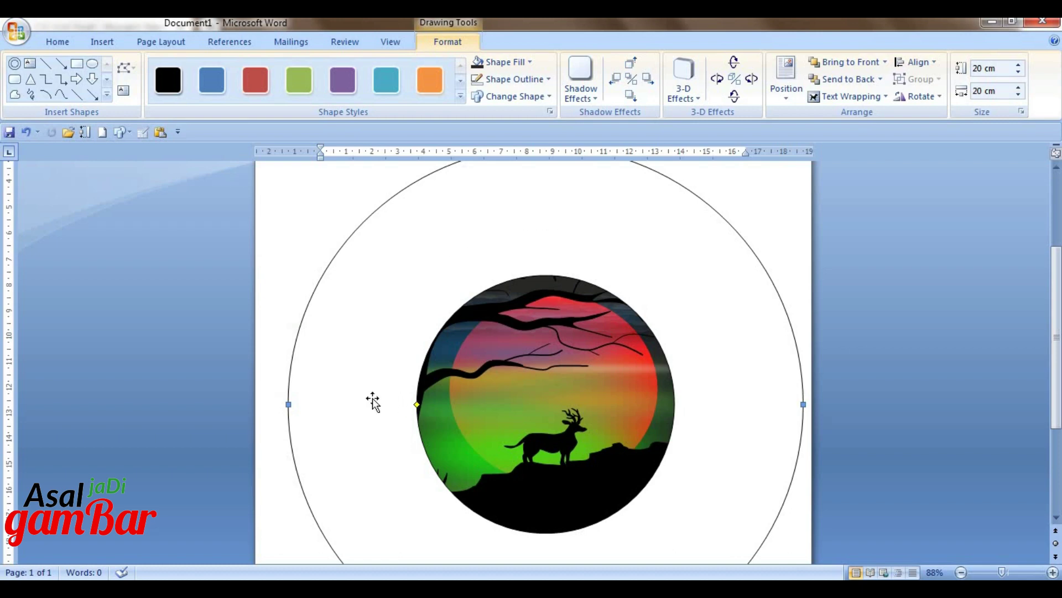
pyautogui.scroll(-1, 714, 344)
pyautogui.moveTo(372, 401); pyautogui.dragTo(385, 402)
pyautogui.scroll(1, 732, 327)
# Step: Give the outer donut a highly transparent one-color gradient shaded from the center and remove its outline
pyautogui.click(504, 62)
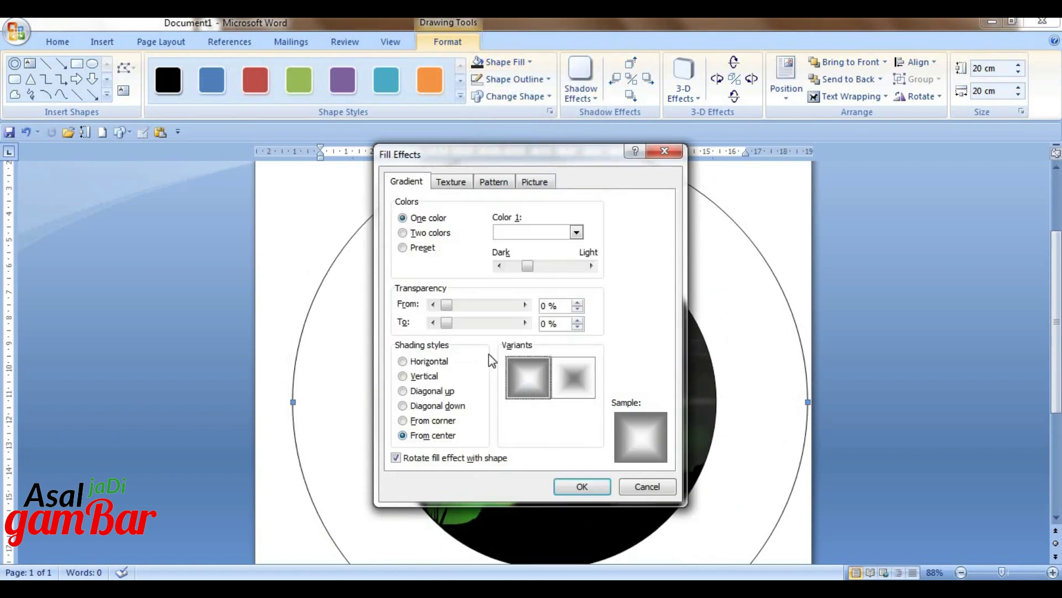
pyautogui.moveTo(439, 305); pyautogui.dragTo(511, 322)
pyautogui.click(576, 232)
pyautogui.click(514, 369)
pyautogui.click(577, 487)
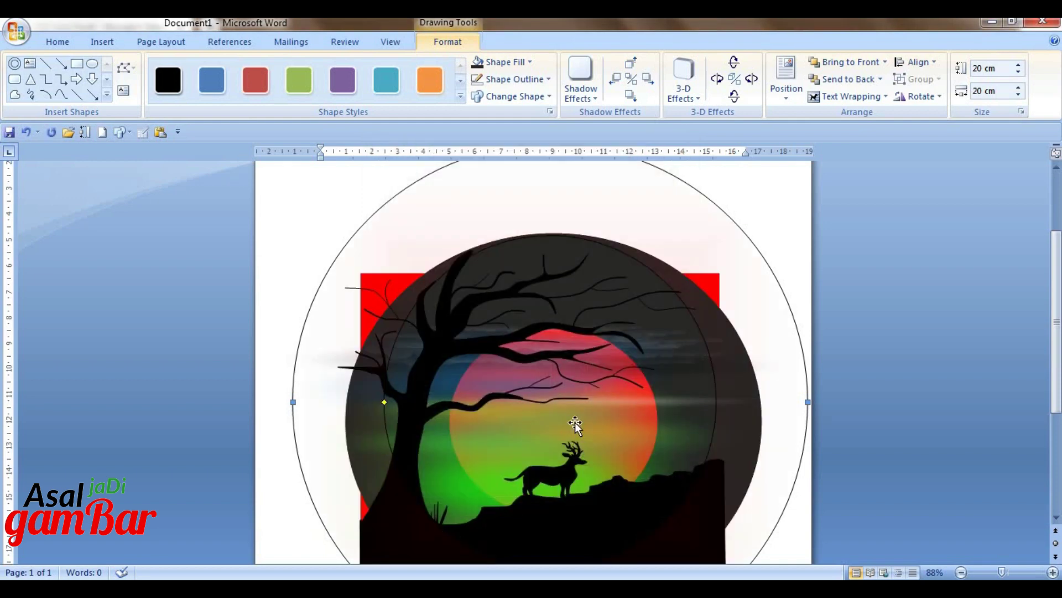
pyautogui.click(477, 79)
# Step: Duplicate the transparent outer donut and align the copy over the original
pyautogui.scroll(-2, 585, 247)
pyautogui.hotkey('ctrl', 'd')
pyautogui.scroll(2, 383, 248)
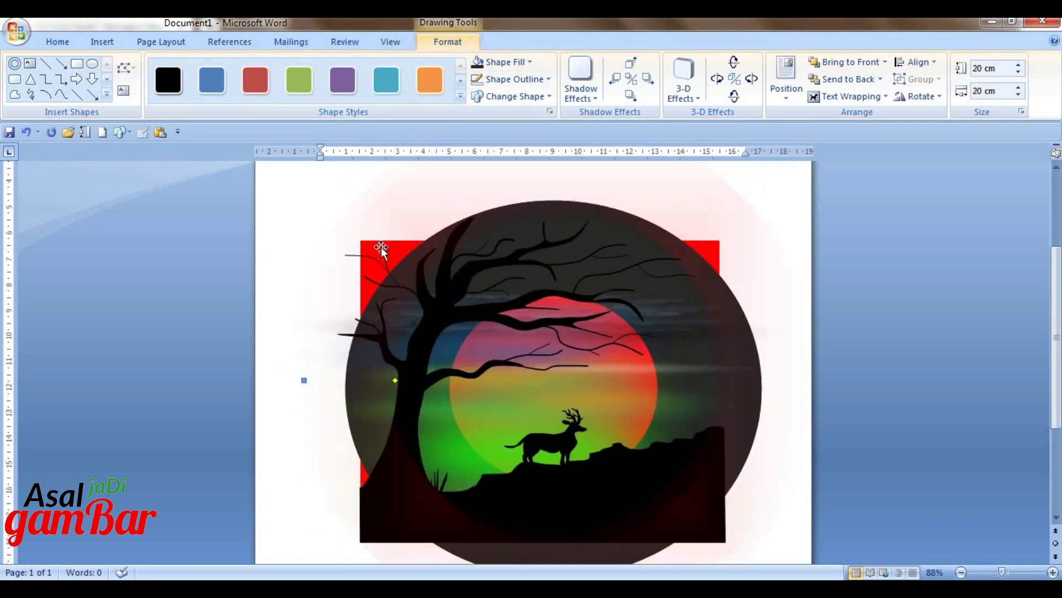
pyautogui.moveTo(399, 248); pyautogui.dragTo(388, 238)
pyautogui.scroll(-1, 594, 277)
# Step: Fill the copied outer donut with black and adjust its gradient's darkness and transparency
pyautogui.click(506, 62)
pyautogui.click(490, 98)
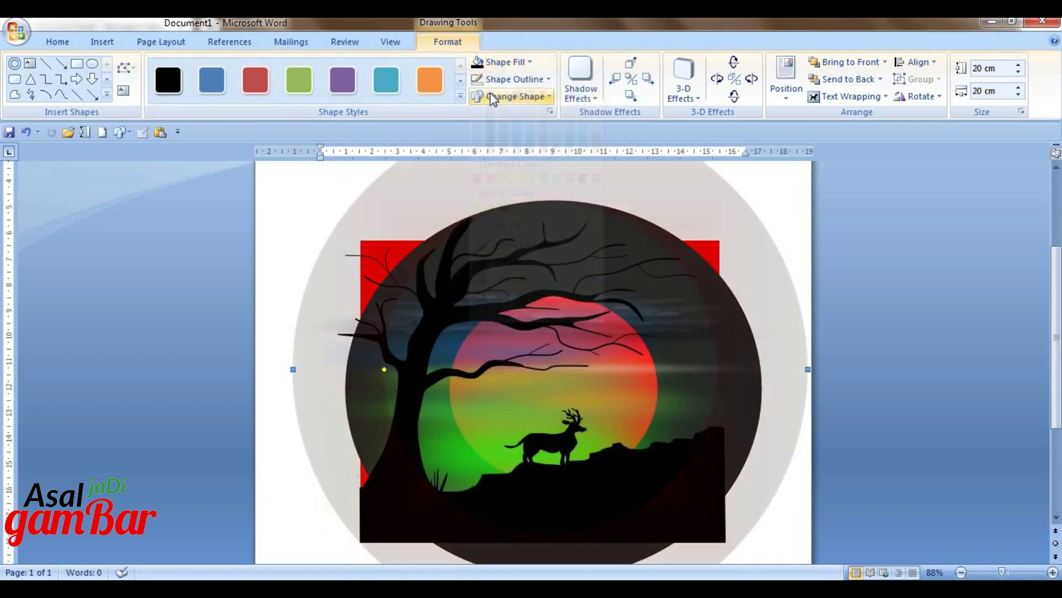
pyautogui.click(506, 62)
pyautogui.click(510, 312)
pyautogui.click(406, 181)
pyautogui.moveTo(502, 304); pyautogui.dragTo(443, 304)
pyautogui.moveTo(576, 266); pyautogui.dragTo(506, 266)
pyautogui.click(572, 487)
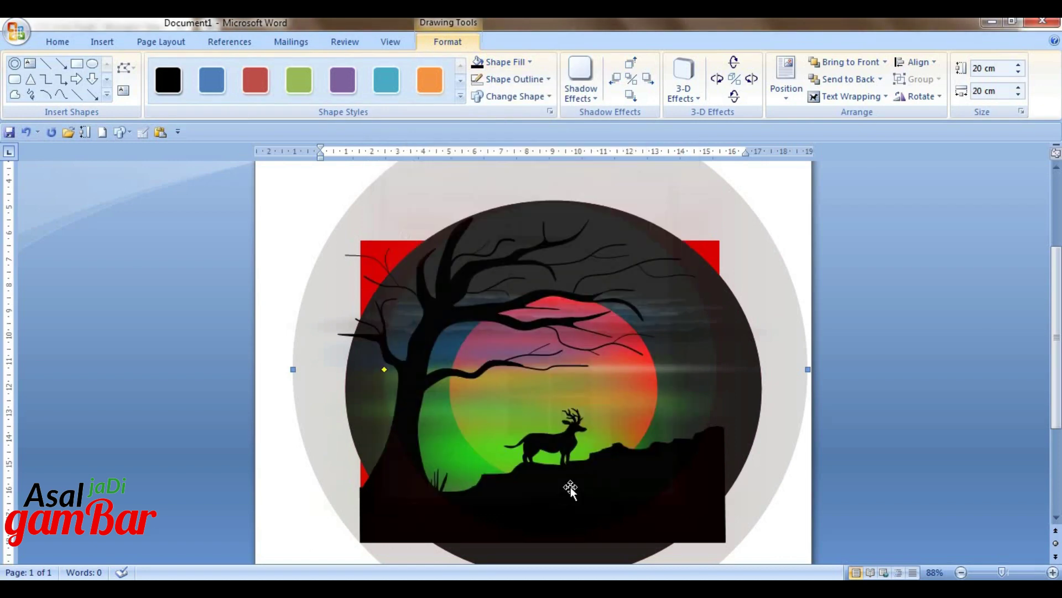
# Step: Enlarge the black outer donut to about 20.62 cm high and 21.4 cm wide
pyautogui.scroll(-2, 477, 387)
pyautogui.scroll(-2, 477, 386)
pyautogui.moveTo(129, 370); pyautogui.dragTo(100, 368)
pyautogui.scroll(-2, 292, 451)
pyautogui.moveTo(312, 517); pyautogui.dragTo(313, 530)
pyautogui.scroll(2, 318, 443)
pyautogui.scroll(-2, 407, 263)
pyautogui.scroll(1, 472, 304)
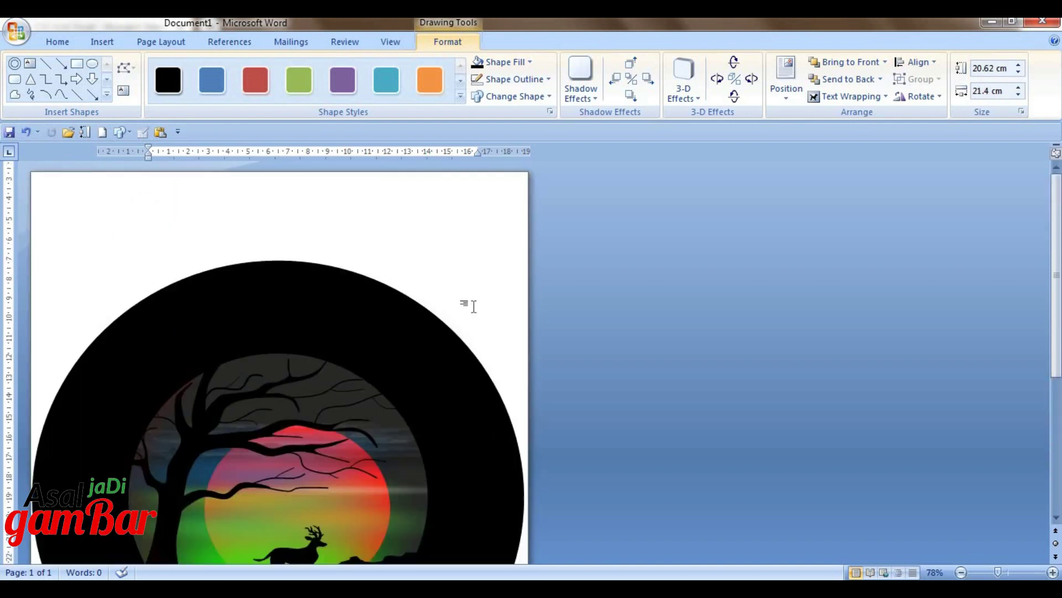
# Step: Duplicate the enlarged black donut and move the copy back over the original
pyautogui.scroll(-3, 472, 304)
pyautogui.hotkey('ctrl', 'd')
pyautogui.moveTo(374, 263); pyautogui.dragTo(364, 253)
pyautogui.moveTo(374, 263); pyautogui.dragTo(366, 255)
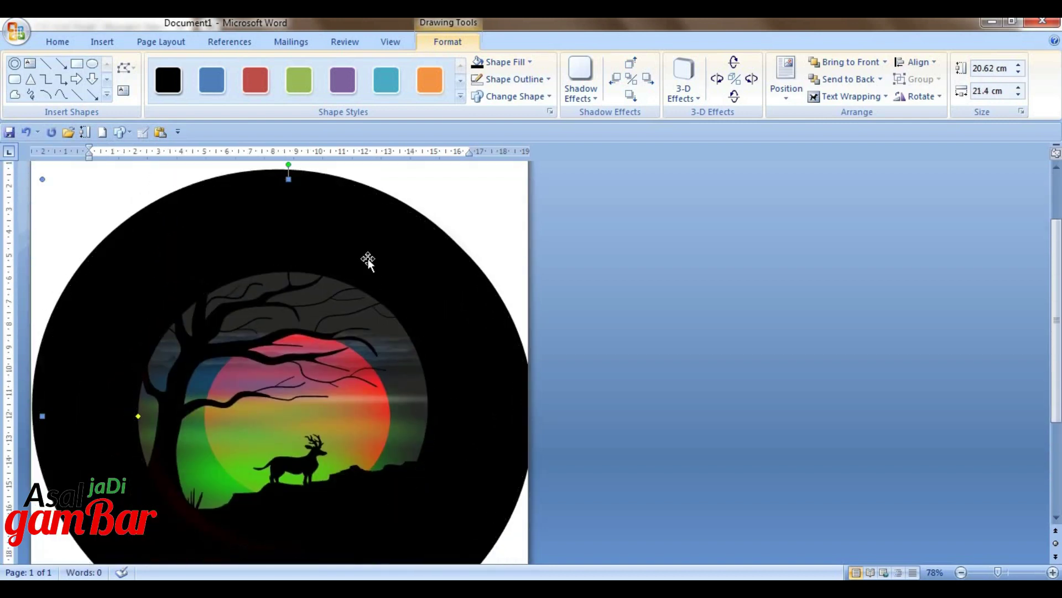
# Step: Fill the copied outer donut with a one-color red gradient from the center, with transparency from 87% to 100%
pyautogui.click(529, 62)
pyautogui.click(490, 176)
pyautogui.click(502, 62)
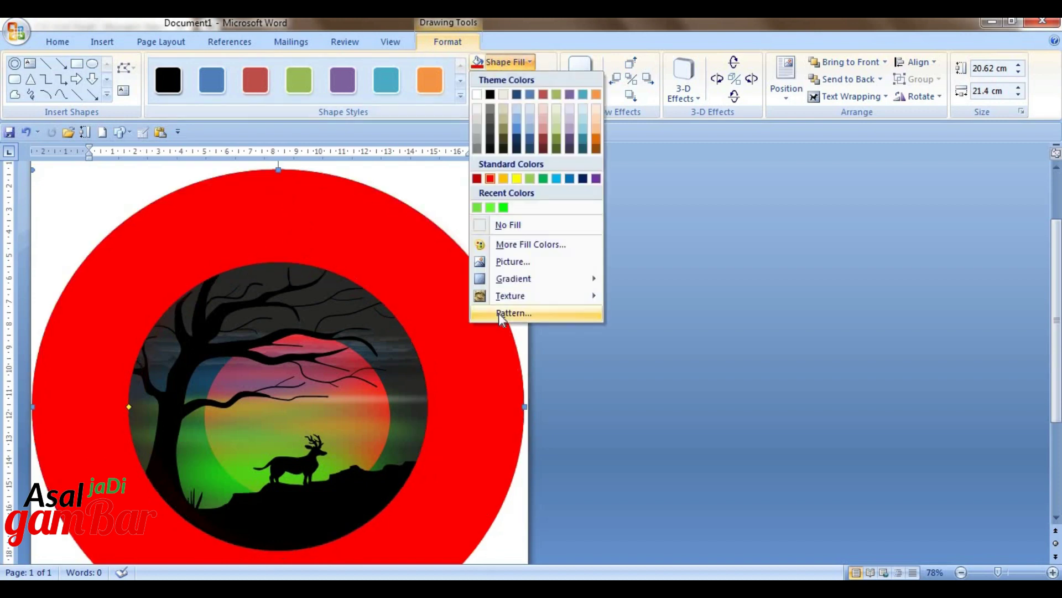
pyautogui.click(500, 313)
pyautogui.click(406, 181)
pyautogui.moveTo(447, 305)
pyautogui.mouseDown()
pyautogui.moveTo(503, 305)
pyautogui.moveTo(511, 323)
pyautogui.mouseUp()
pyautogui.click(426, 435)
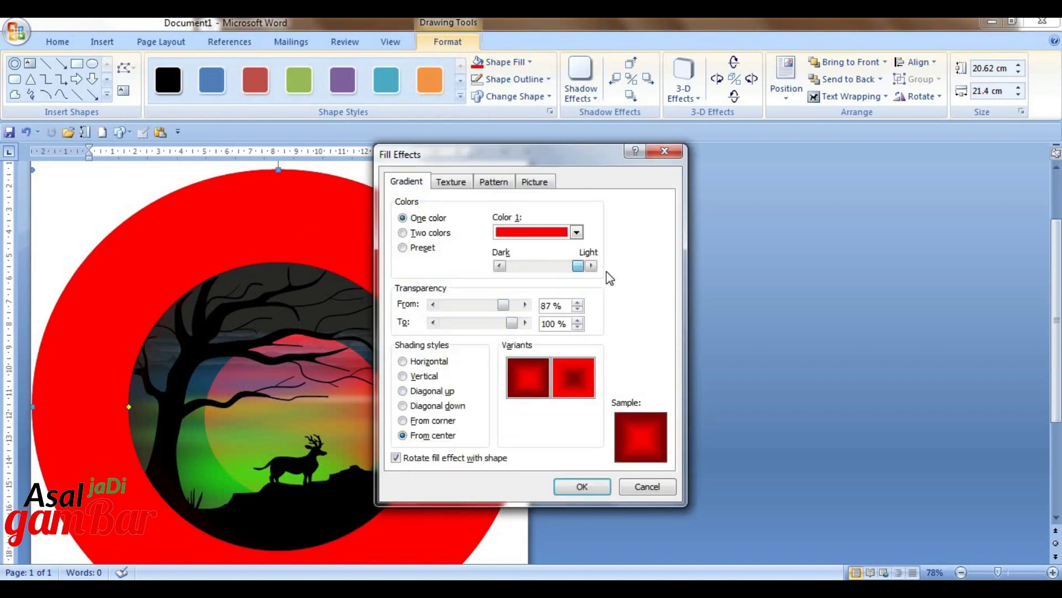
pyautogui.click(582, 486)
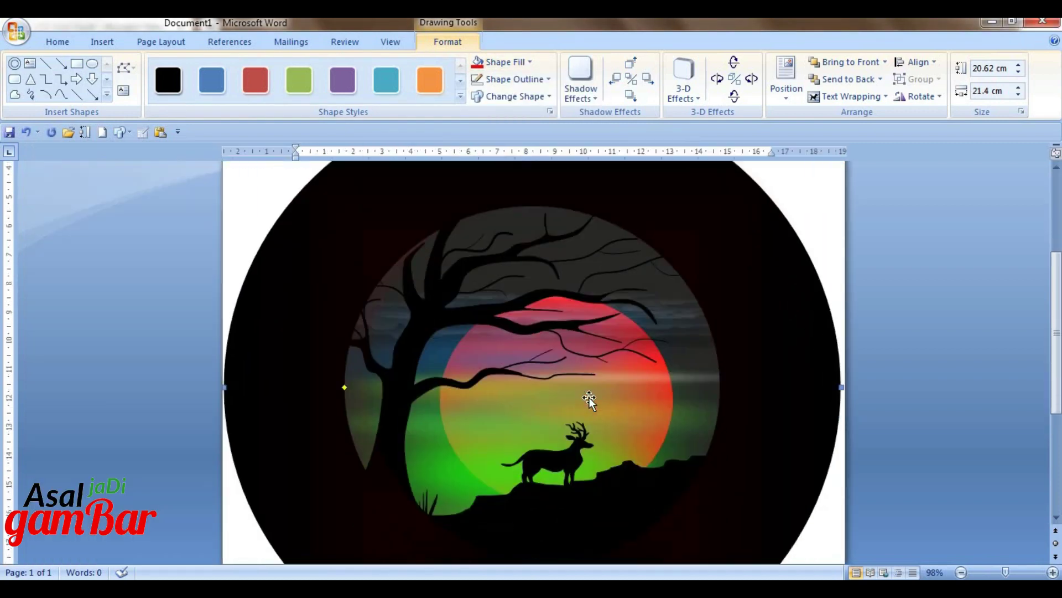
# Step: Draw a rectangle about 6.29 cm high and 23.01 cm wide across the upper part of the page and fill it black
pyautogui.click(77, 64)
pyautogui.scroll(2, 272, 301)
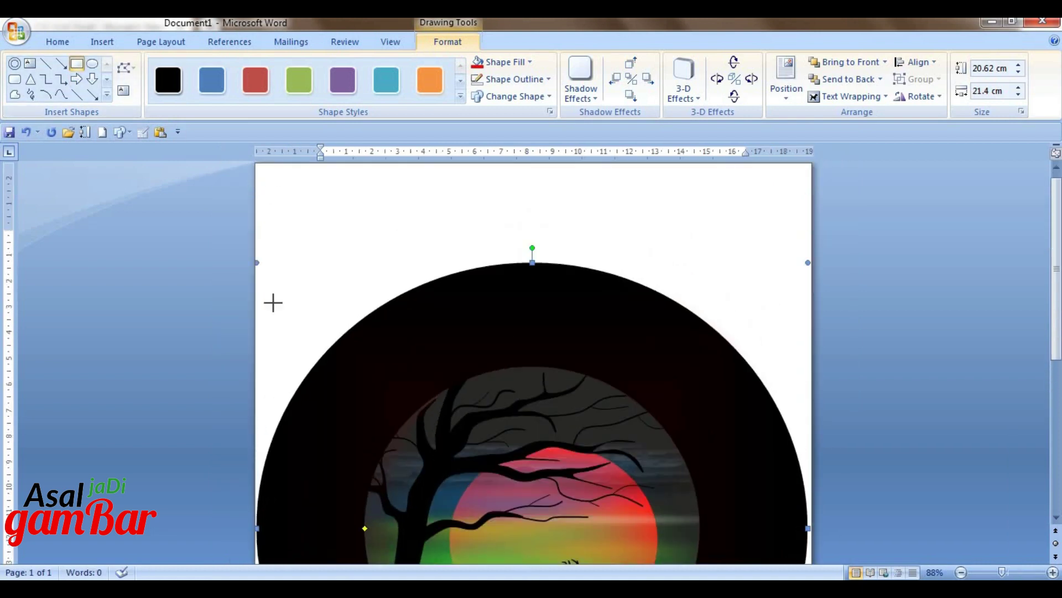
pyautogui.moveTo(257, 185); pyautogui.dragTo(812, 347)
pyautogui.click(506, 62)
pyautogui.click(491, 91)
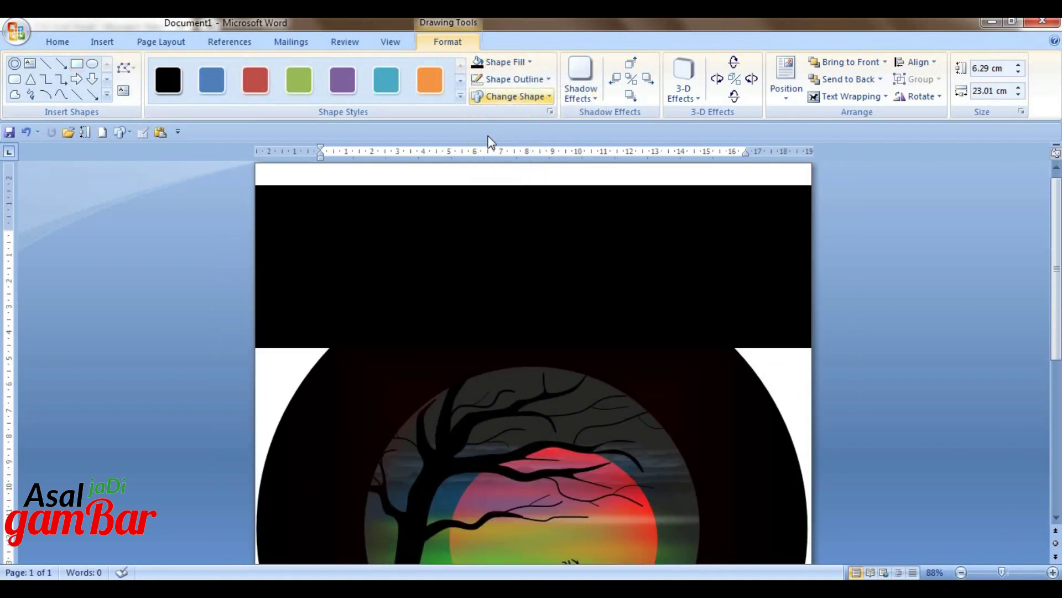
# Step: Duplicate the black rectangle, reshape the copy to about 19.95 cm by 4.76 cm, and cover both side edges of the page with such strips
pyautogui.hotkey('ctrl', 'd')
pyautogui.moveTo(732, 306); pyautogui.dragTo(634, 306)
pyautogui.moveTo(730, 277); pyautogui.dragTo(356, 278)
pyautogui.moveTo(294, 309); pyautogui.dragTo(271, 494)
pyautogui.moveTo(265, 425); pyautogui.dragTo(423, 241)
pyautogui.moveTo(280, 286); pyautogui.dragTo(210, 285)
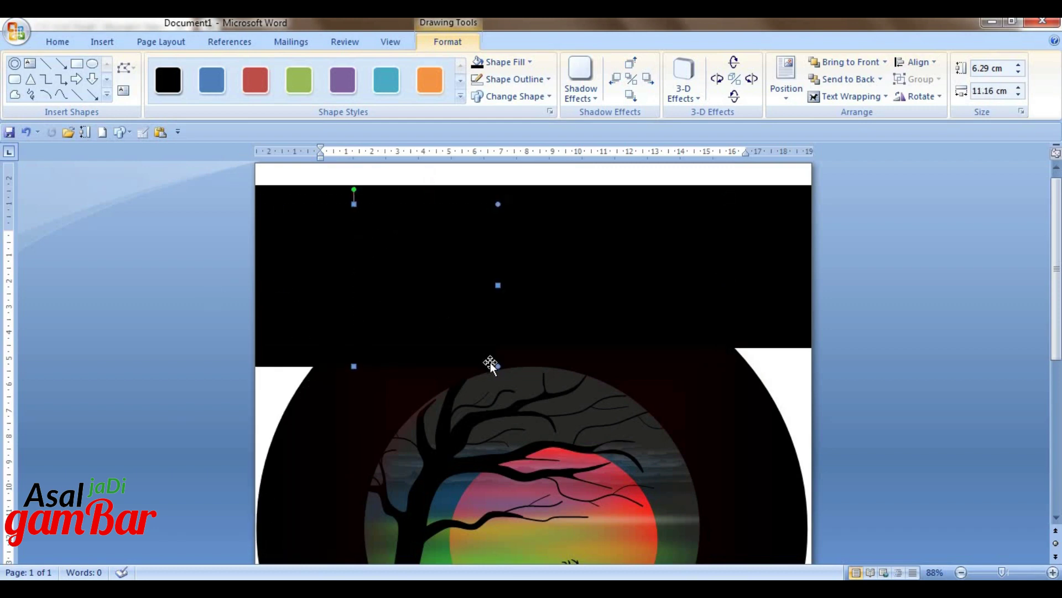
pyautogui.scroll(-5, 331, 505)
pyautogui.moveTo(498, 203); pyautogui.dragTo(322, 373)
pyautogui.moveTo(333, 553); pyautogui.dragTo(335, 552)
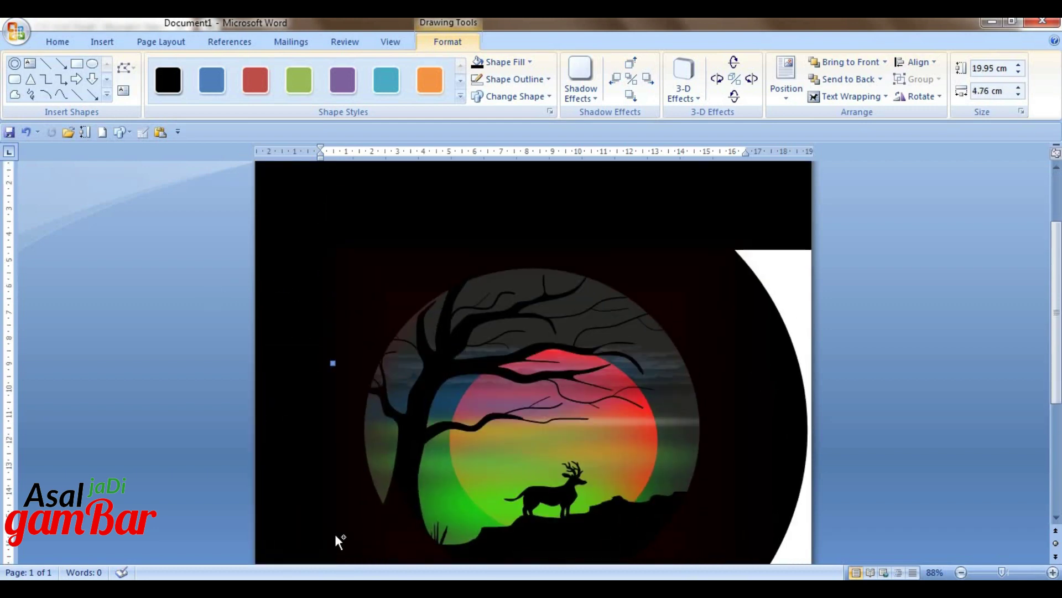
pyautogui.scroll(1, 773, 425)
pyautogui.scroll(3, 774, 425)
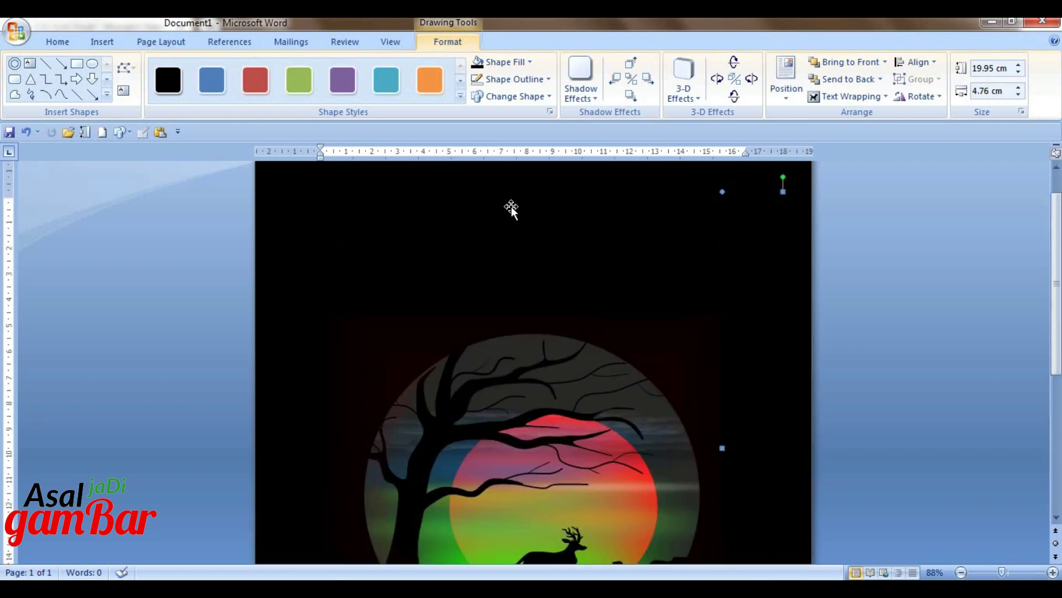
# Step: Duplicate the wide black rectangle and place the copy across the lower part of the page beneath the scene
pyautogui.click(511, 208)
pyautogui.hotkey('ctrl', 'd')
pyautogui.scroll(-1, 569, 281)
pyautogui.moveTo(498, 187); pyautogui.dragTo(487, 507)
pyautogui.scroll(-7, 488, 335)
pyautogui.moveTo(488, 334); pyautogui.dragTo(491, 475)
# Step: Widen the hole of the outer donut until only a thin ring remains near the page edges, and deselect it
pyautogui.click(379, 452)
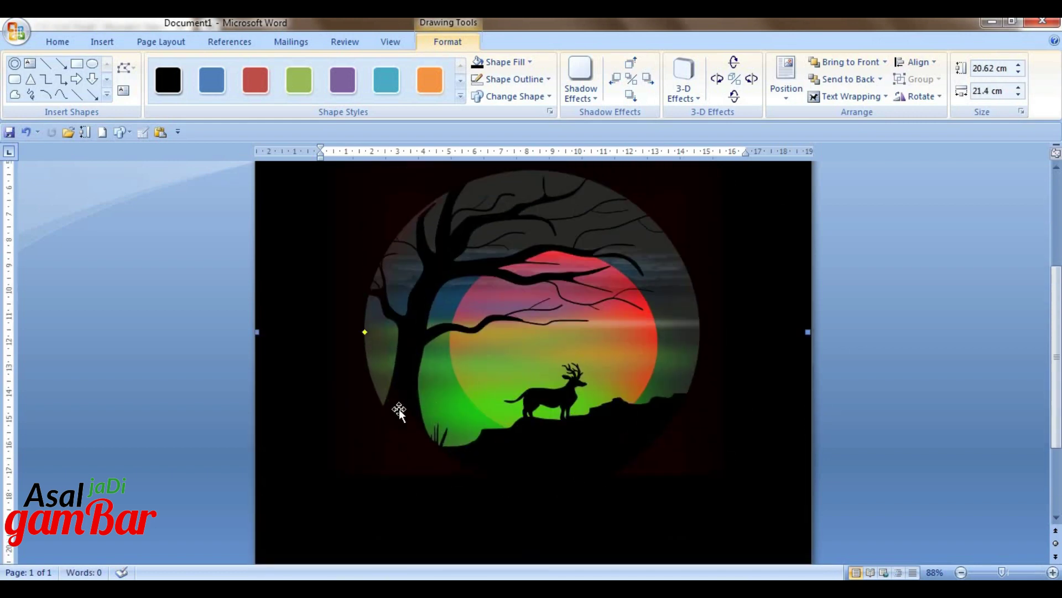
pyautogui.moveTo(417, 431); pyautogui.dragTo(360, 456)
pyautogui.click(413, 461)
pyautogui.scroll(3, 380, 536)
pyautogui.keyDown('ctrl'); pyautogui.scroll(-1, 456, 465); pyautogui.keyUp('ctrl')
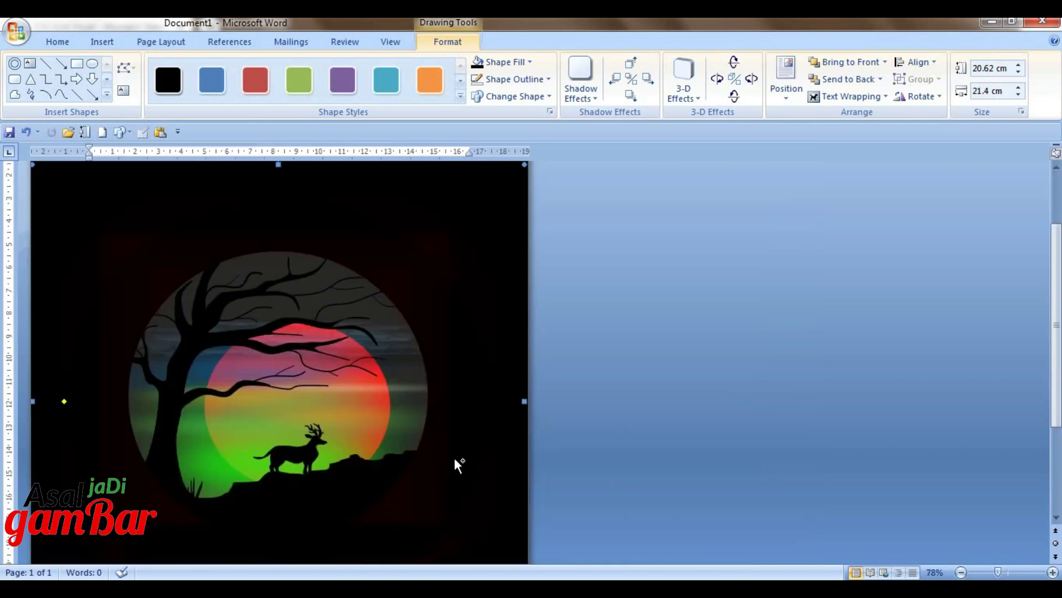
pyautogui.scroll(2, 456, 459)
pyautogui.click(985, 368)
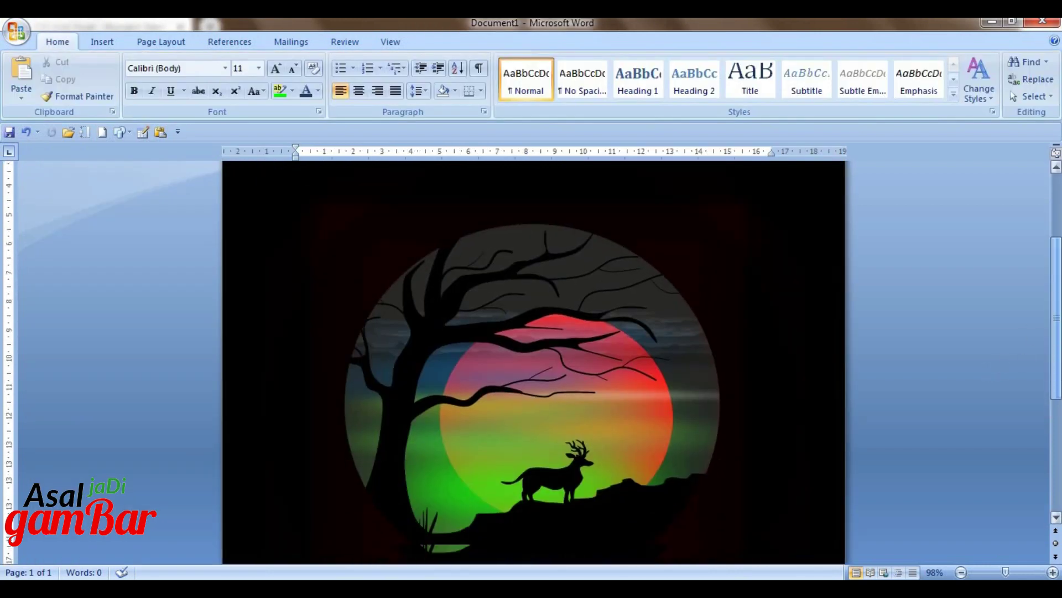
pyautogui.scroll(-1, 534, 362)
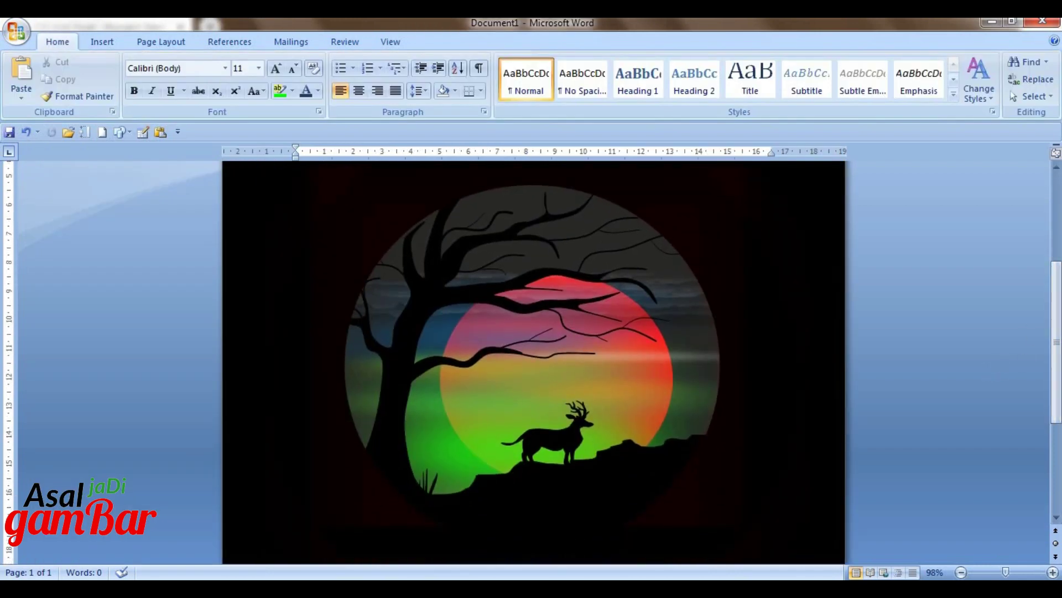